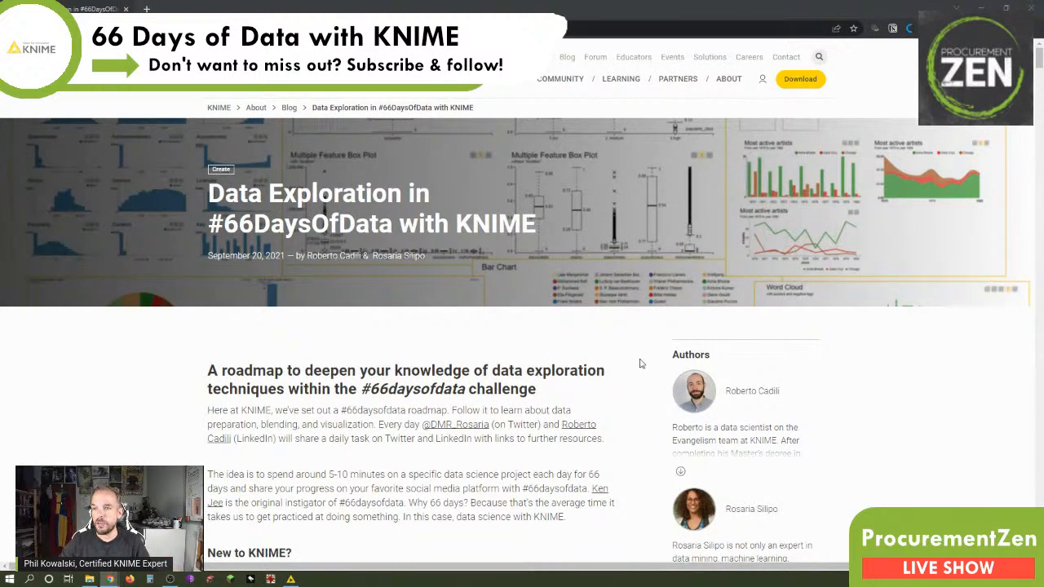
Go to the "4. Date Standardization" section of the #66DaysOfData roadmap article.
{"action": "scroll", "coordinate": [171, 376], "scroll_direction": "down", "scroll_amount": 15}
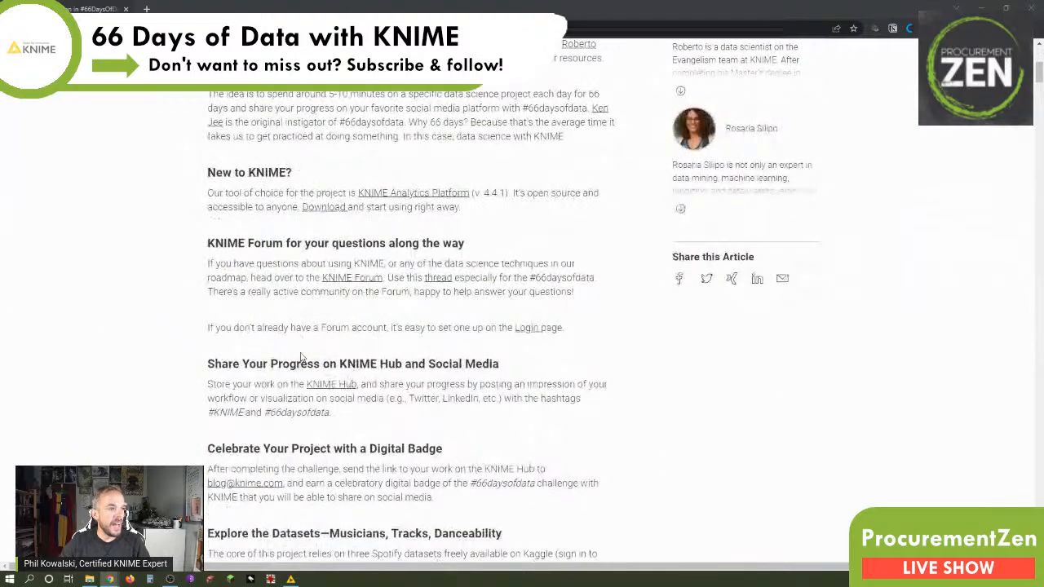
{"action": "scroll", "coordinate": [301, 353], "scroll_direction": "down", "scroll_amount": 6}
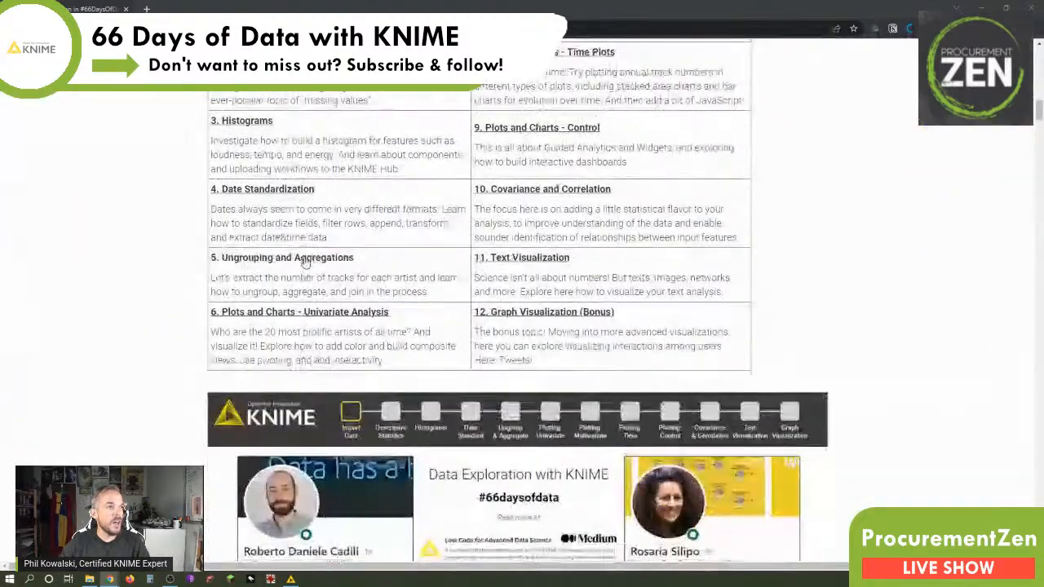
{"action": "scroll", "coordinate": [346, 139], "scroll_direction": "up", "scroll_amount": 3}
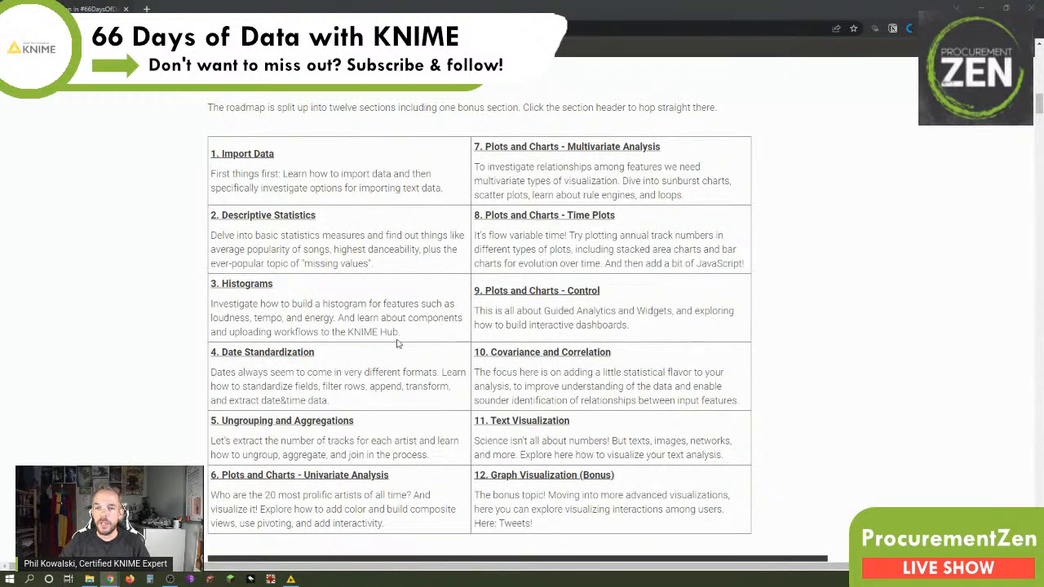
{"action": "triple_click", "coordinate": [284, 349]}
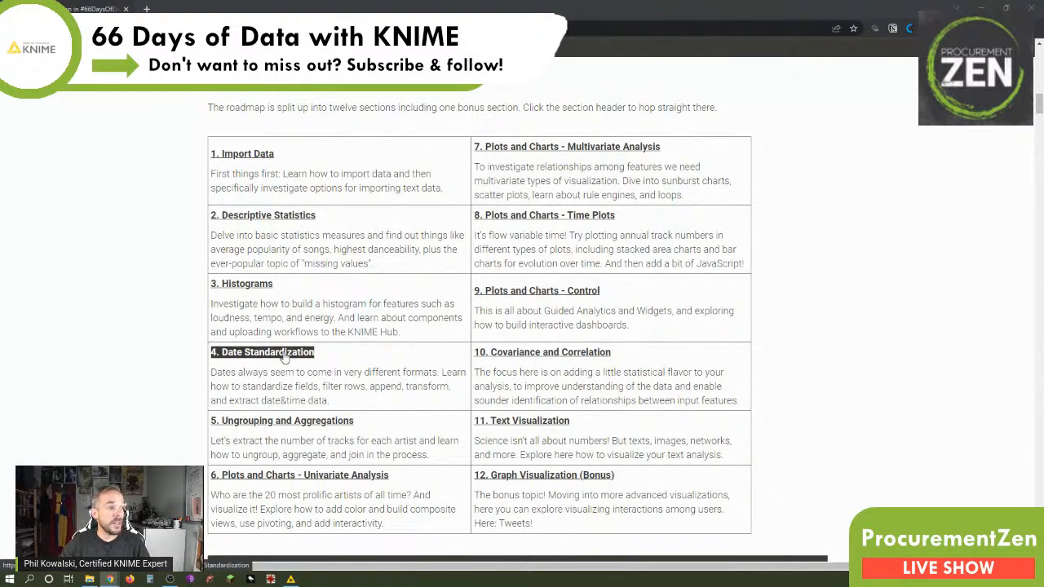
{"action": "left_click", "coordinate": [285, 358]}
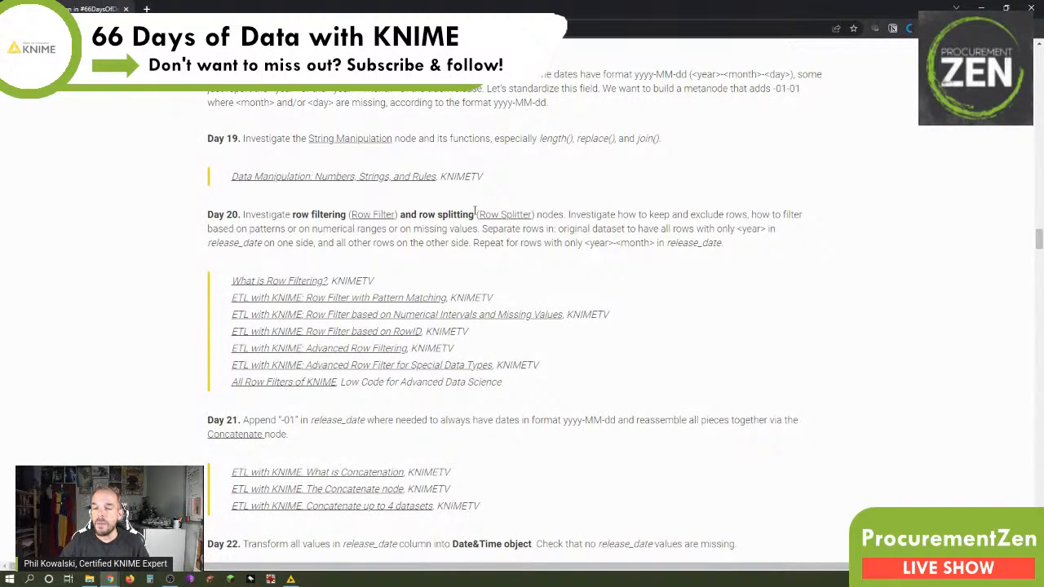
Read the Date Standardization introduction and the Day 19 task about the String Manipulation node's functions.
{"action": "scroll", "coordinate": [506, 123], "scroll_direction": "up", "scroll_amount": 1}
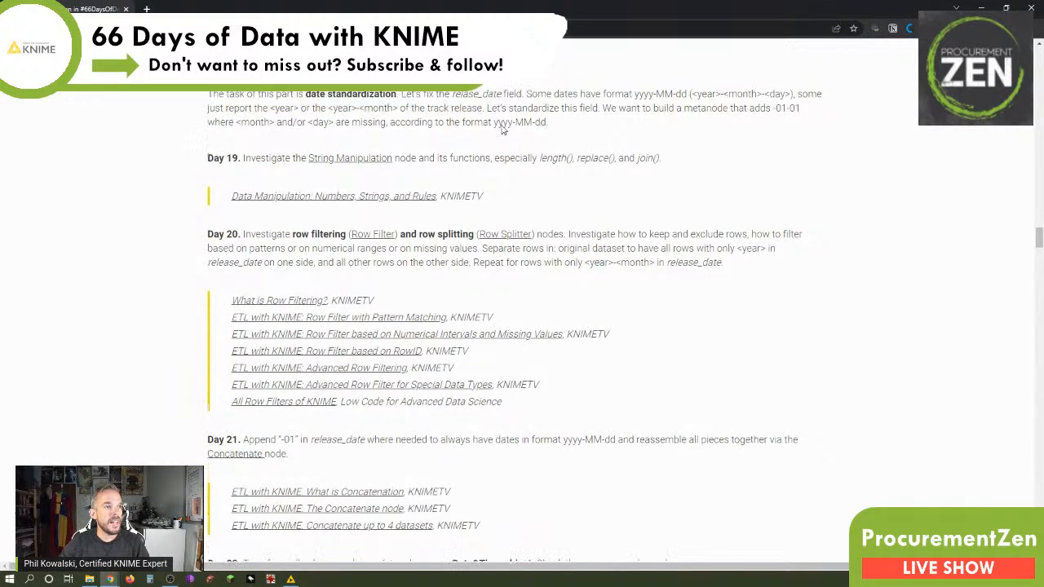
{"action": "left_click_drag", "start_coordinate": [479, 324], "coordinate": [532, 325]}
{"action": "left_click", "coordinate": [506, 332]}
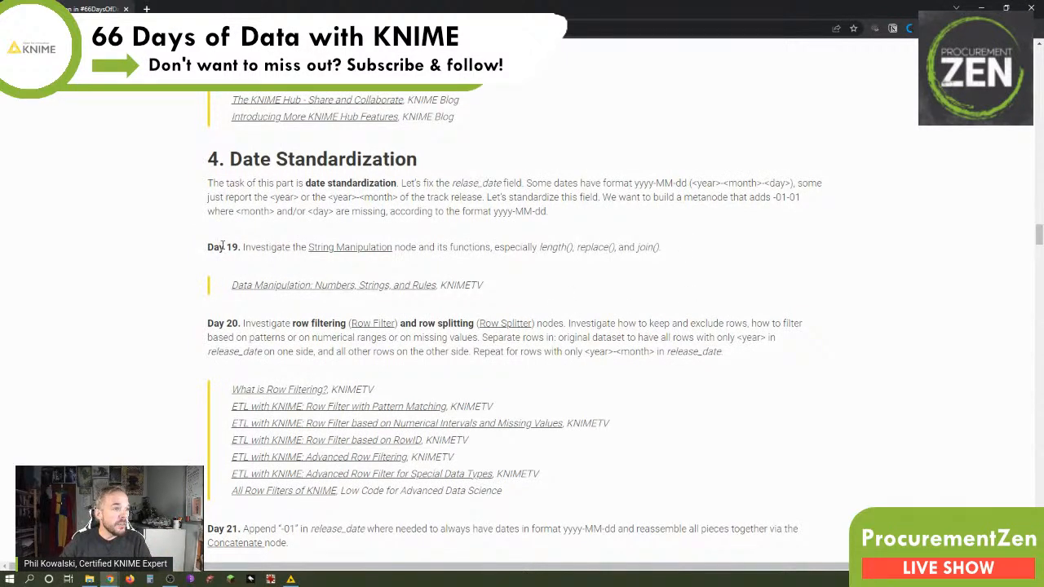
{"action": "left_click_drag", "start_coordinate": [222, 247], "coordinate": [258, 245]}
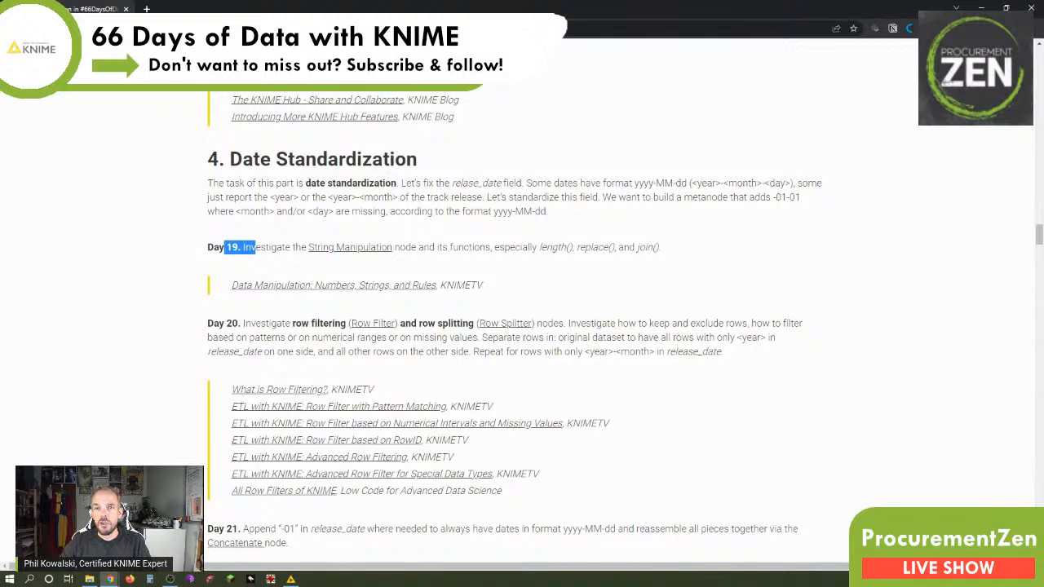
Switch to KNIME and inspect the Table Creator's output table with the Text B column widened, then close it.
{"action": "key", "text": "alt+Tab"}
{"action": "left_click", "coordinate": [355, 234]}
{"action": "left_click_drag", "start_coordinate": [355, 235], "coordinate": [377, 178]}
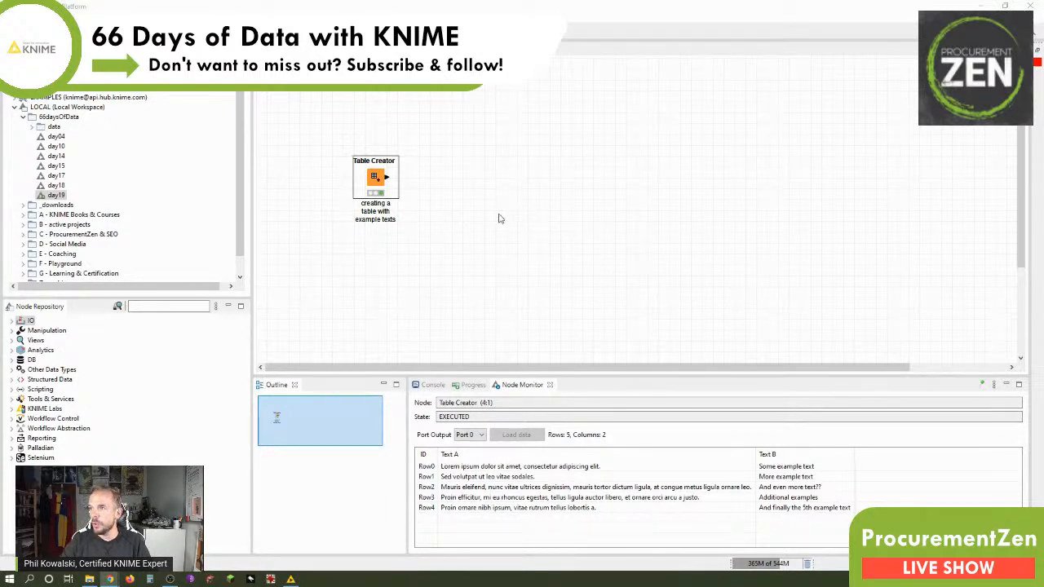
{"action": "right_click", "coordinate": [380, 187]}
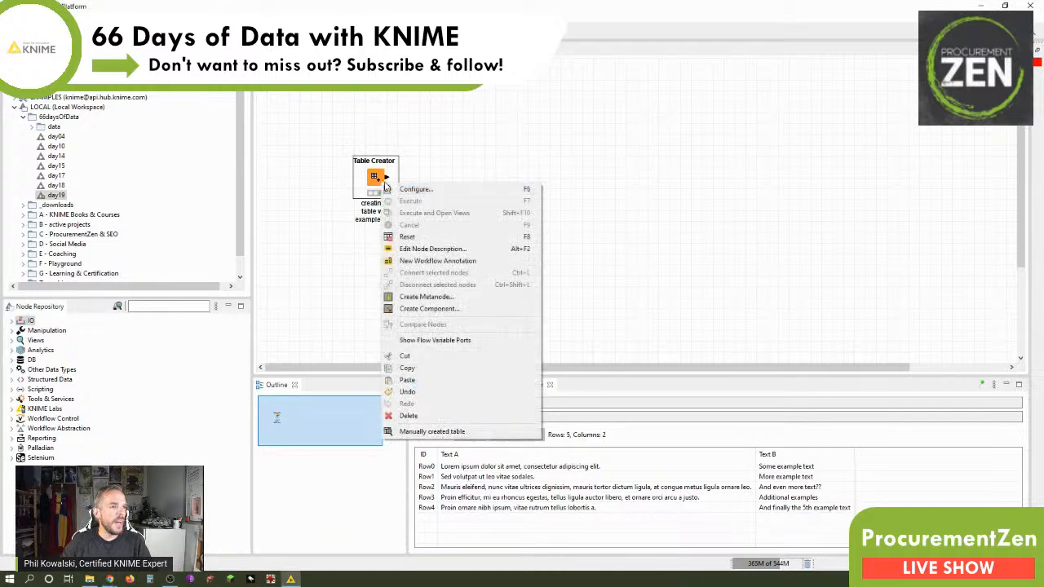
{"action": "left_click", "coordinate": [440, 434]}
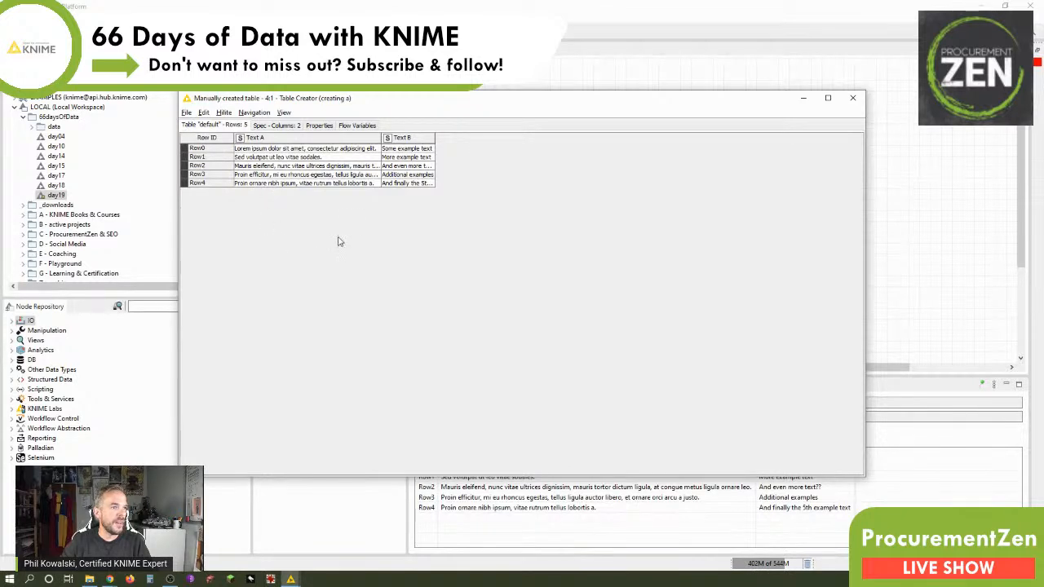
{"action": "left_click_drag", "start_coordinate": [434, 141], "coordinate": [534, 138]}
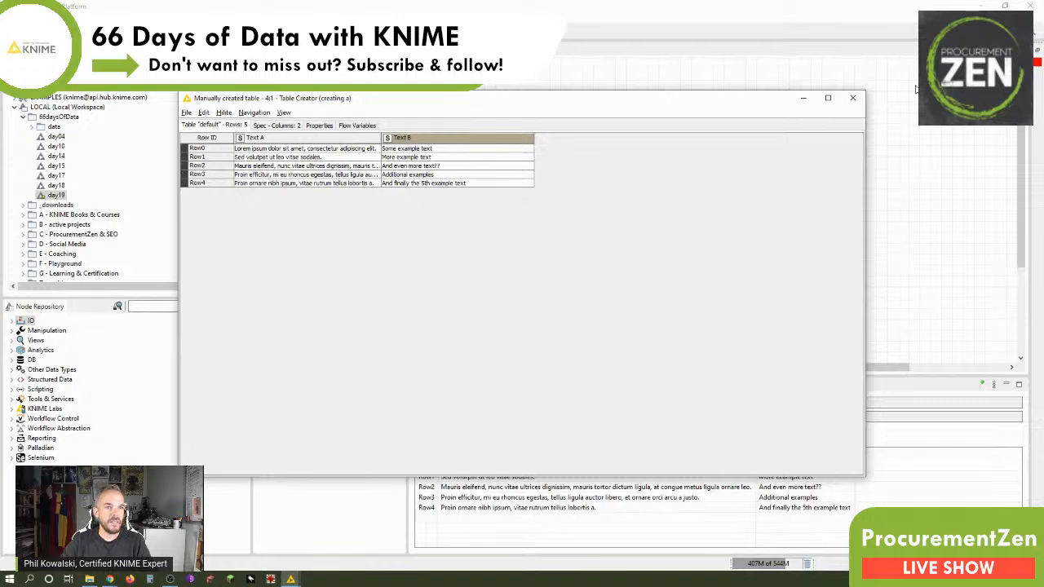
{"action": "left_click", "coordinate": [852, 98]}
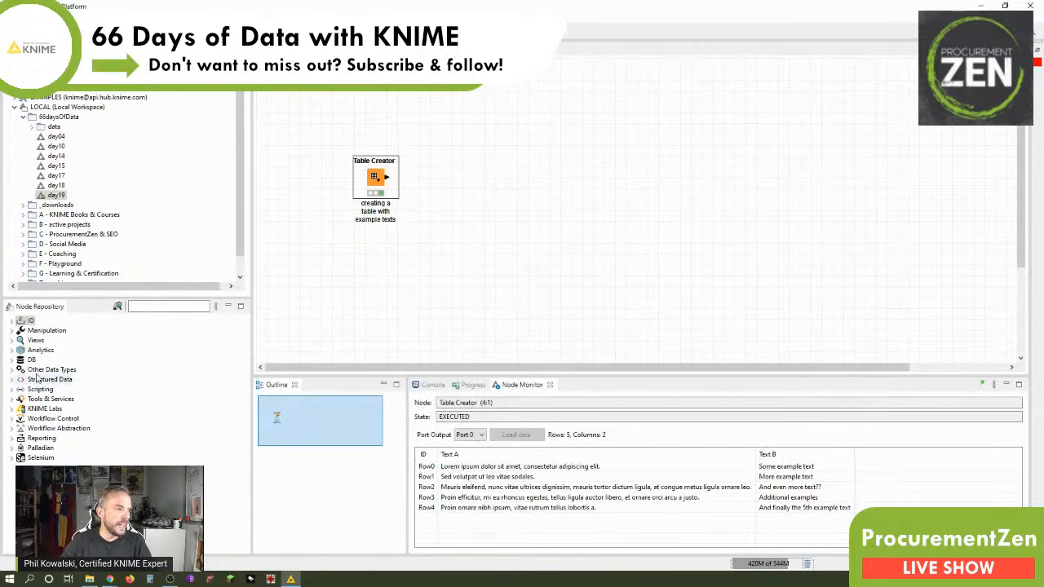
Find the String Manipulation node with "string mani", add it connected to the Table Creator, and space it further to the right.
{"action": "left_click", "coordinate": [141, 305]}
{"action": "type", "text": "s"}
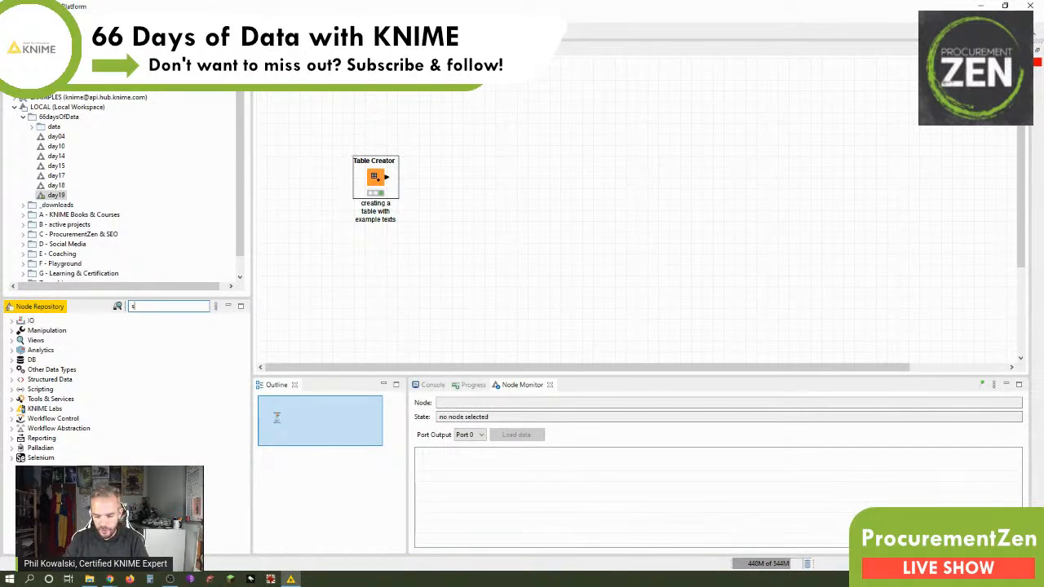
{"action": "type", "text": "tring mani"}
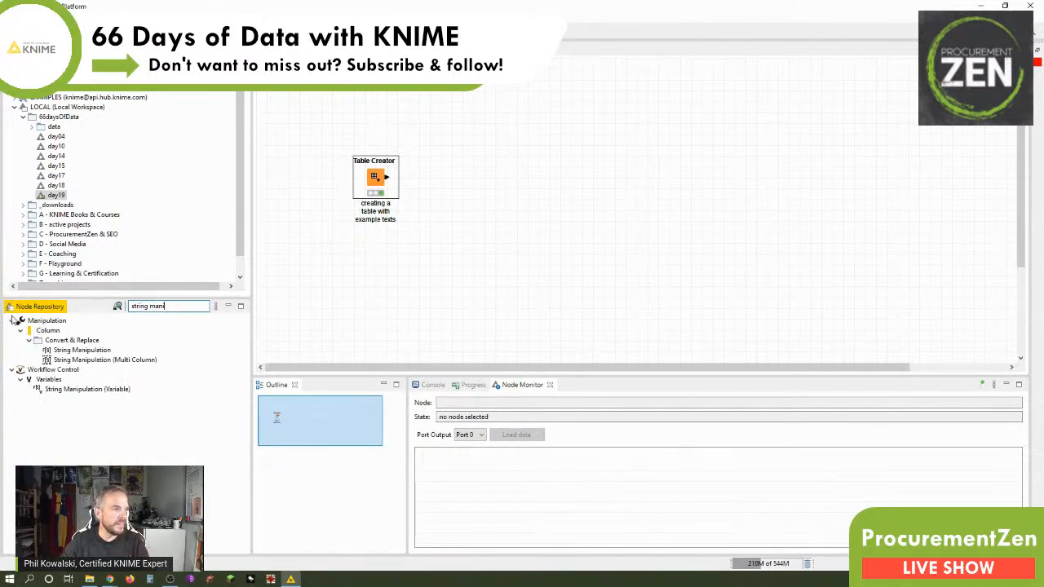
{"action": "double_click", "coordinate": [68, 352]}
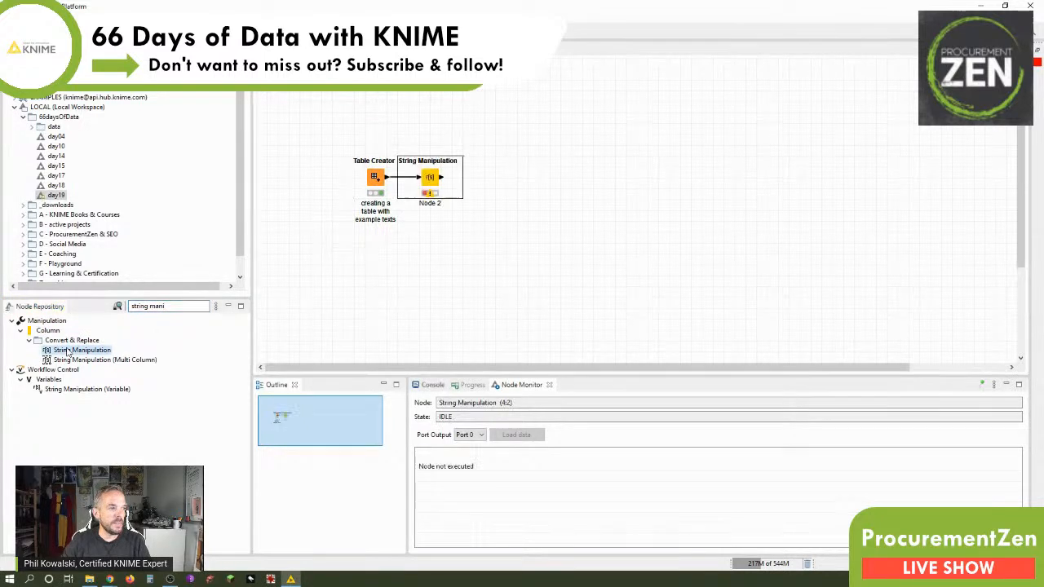
{"action": "left_click_drag", "start_coordinate": [431, 179], "coordinate": [484, 184]}
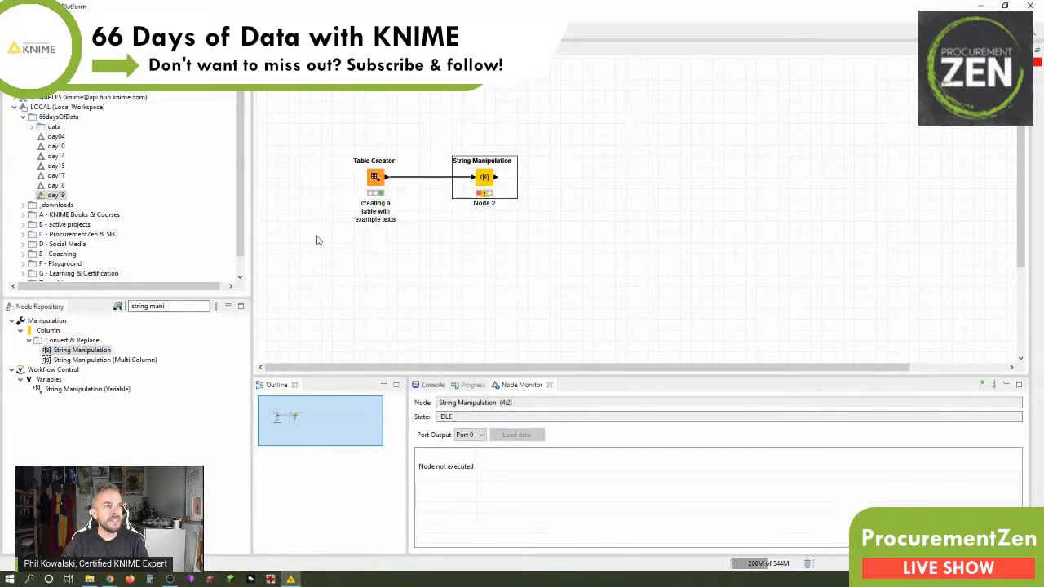
Add a workflow annotation listing length(), join() and replace(), placed above and to the right of the nodes.
{"action": "right_click", "coordinate": [626, 115]}
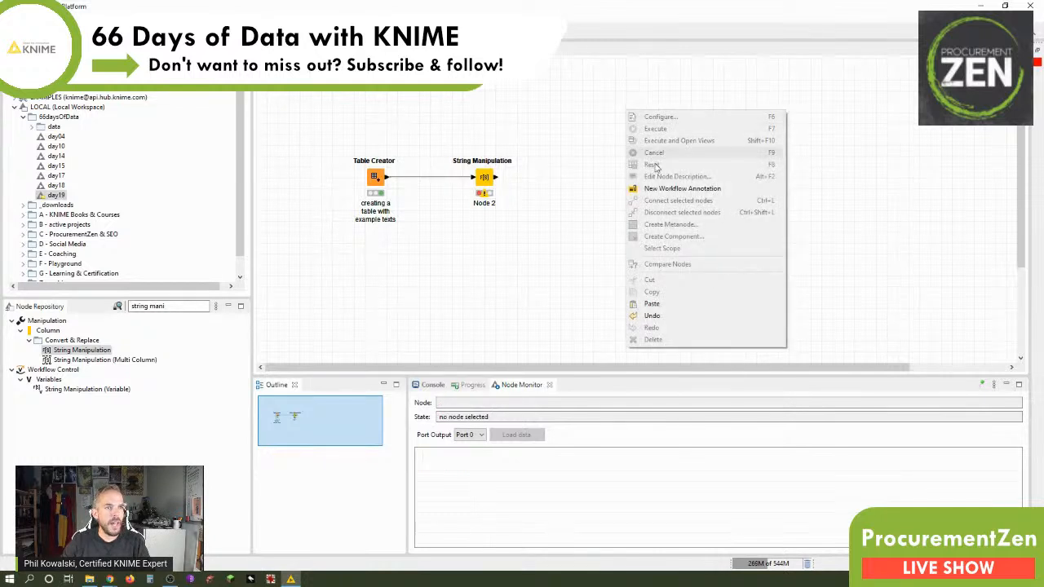
{"action": "left_click", "coordinate": [668, 189]}
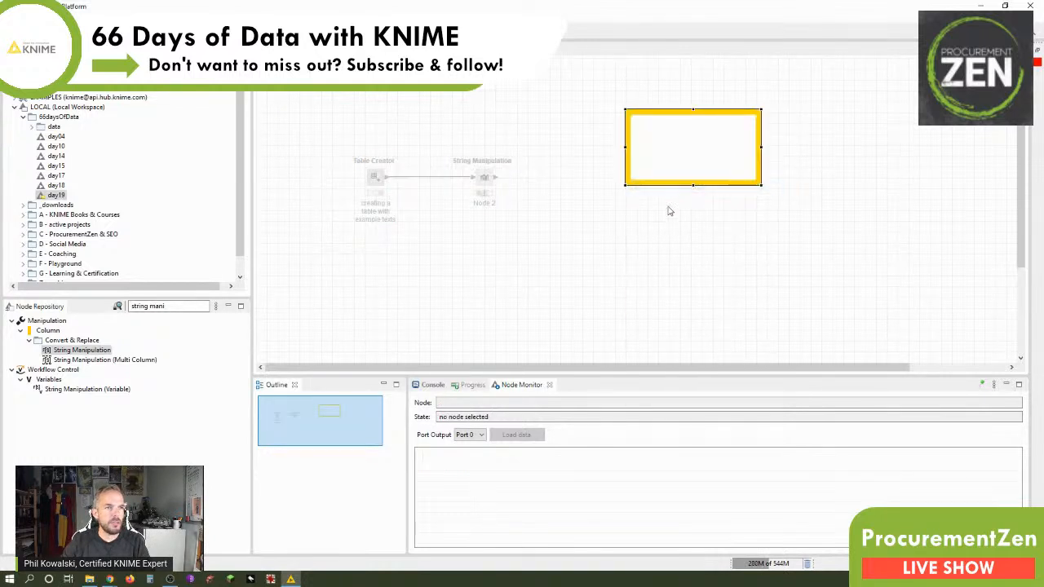
{"action": "double_click", "coordinate": [643, 120]}
{"action": "type", "text": "length("}
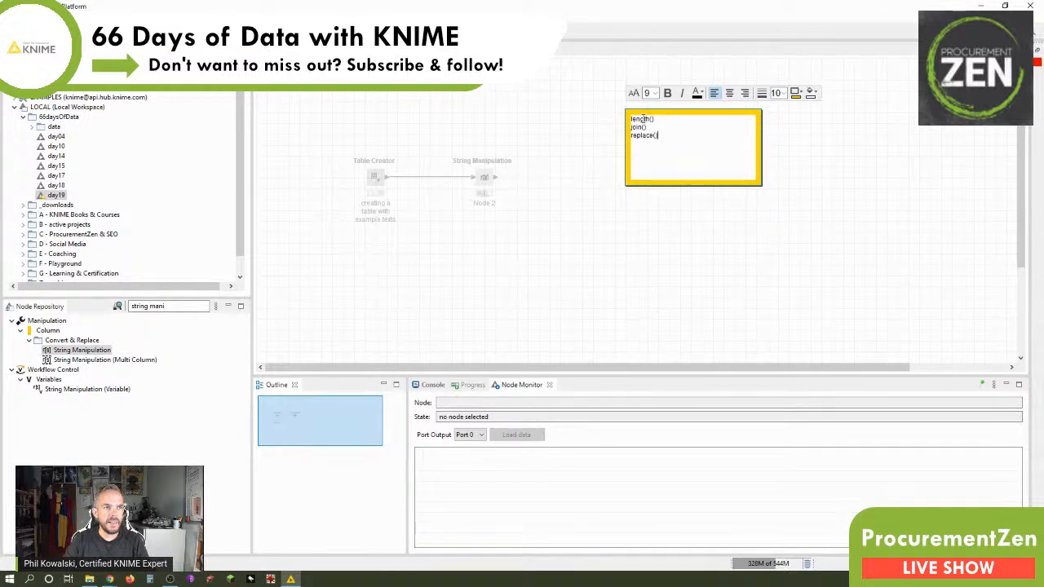
{"action": "left_click", "coordinate": [525, 155]}
{"action": "left_click_drag", "start_coordinate": [674, 119], "coordinate": [683, 86]}
{"action": "left_click", "coordinate": [526, 255]}
Configure the String Manipulation node with the expression length($Text A$).
{"action": "double_click", "coordinate": [487, 181]}
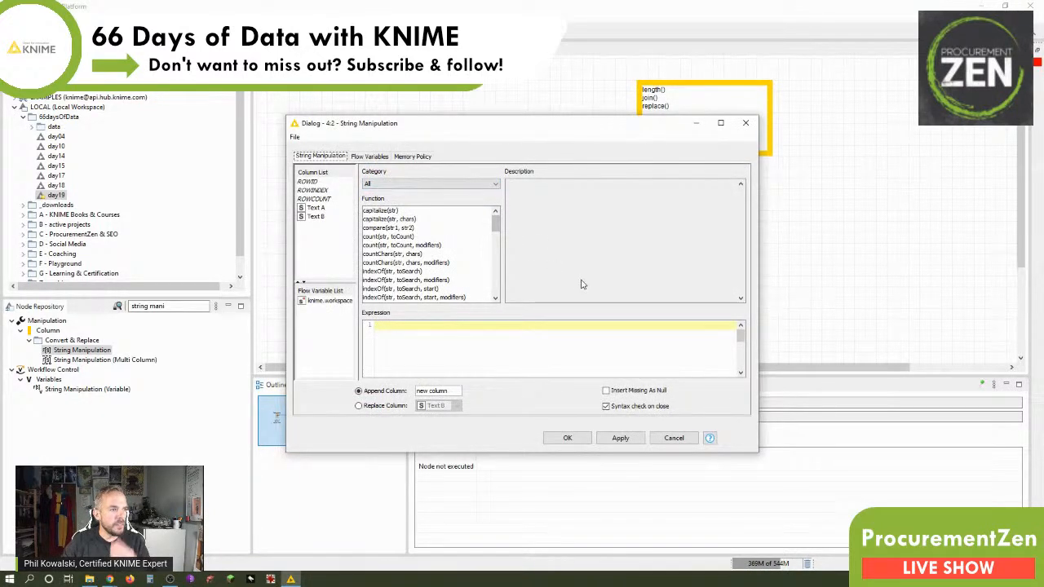
{"action": "left_click", "coordinate": [315, 208]}
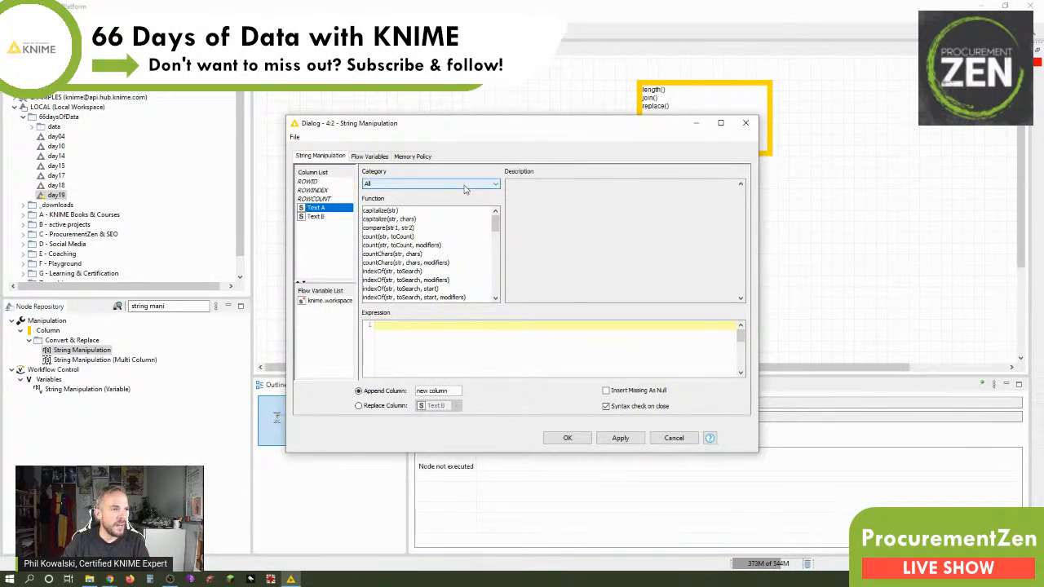
{"action": "scroll", "coordinate": [465, 256], "scroll_direction": "down", "scroll_amount": 5}
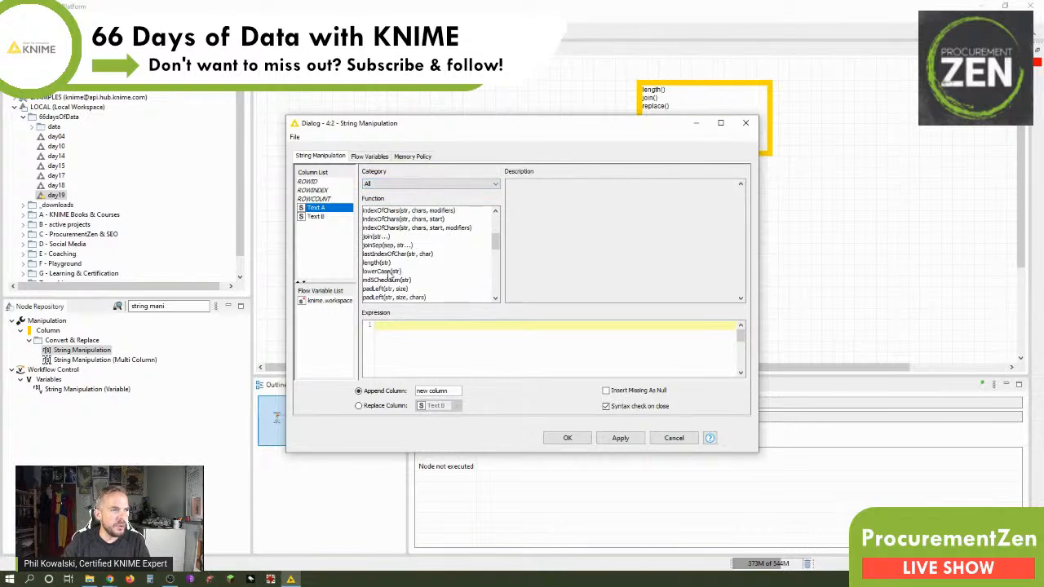
{"action": "left_click", "coordinate": [371, 263]}
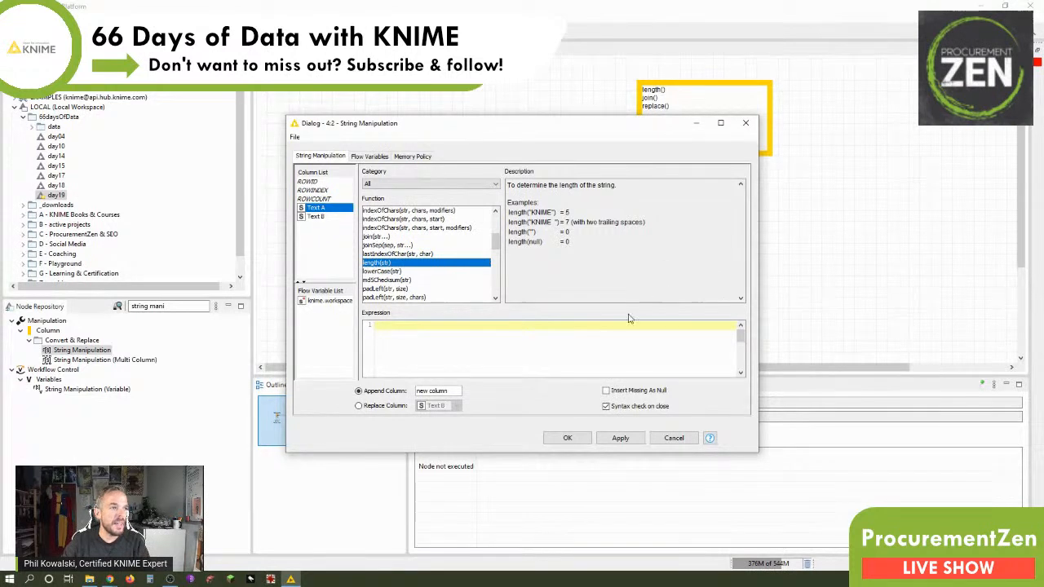
{"action": "double_click", "coordinate": [434, 262]}
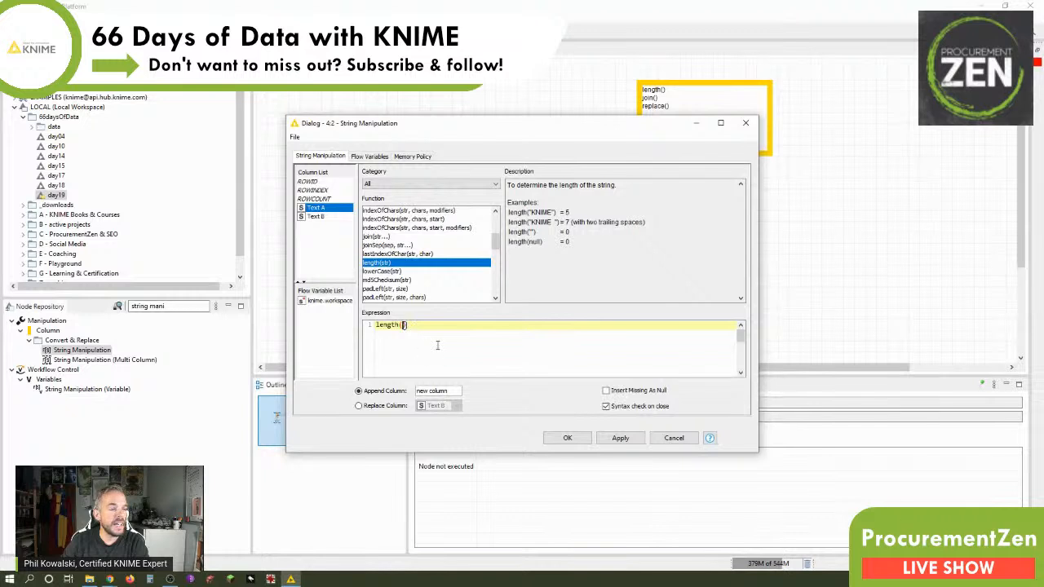
{"action": "double_click", "coordinate": [318, 210]}
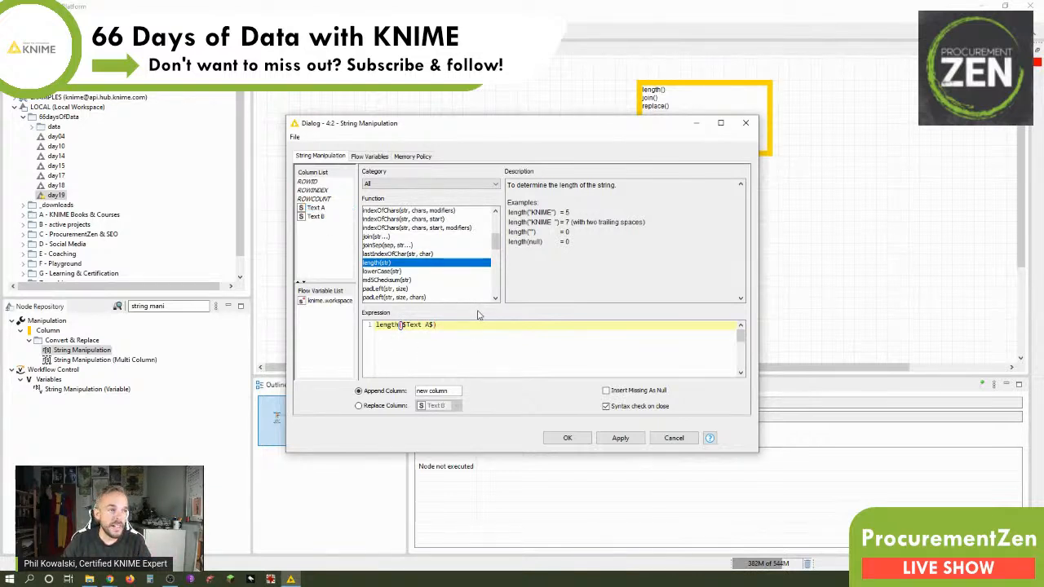
Append the result as a new column named "Text A number of chars" and accept the node's configuration.
{"action": "left_click_drag", "start_coordinate": [455, 391], "coordinate": [350, 385]}
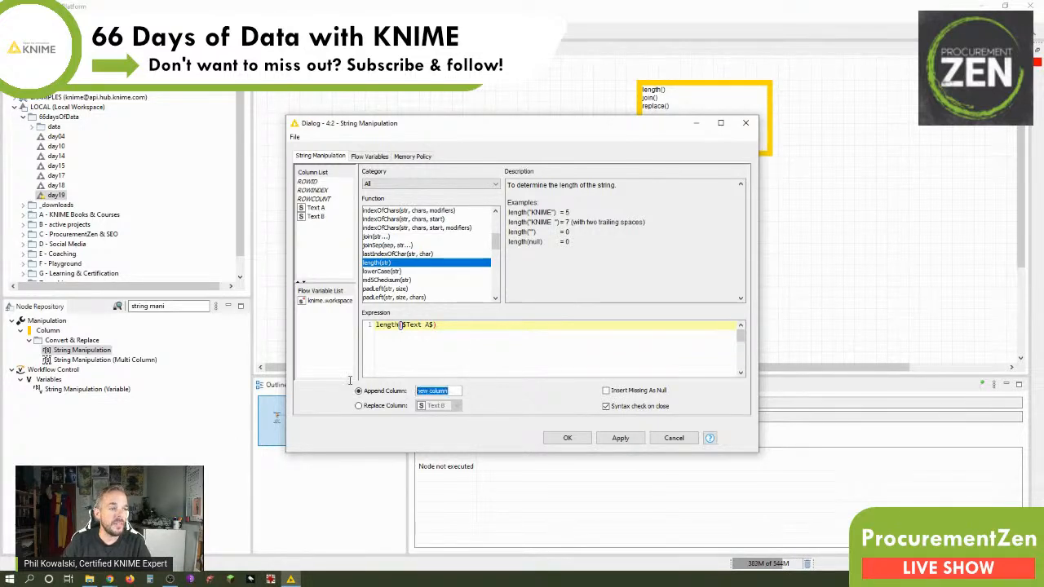
{"action": "type", "text": "C"}
{"action": "type", "text": "Text"}
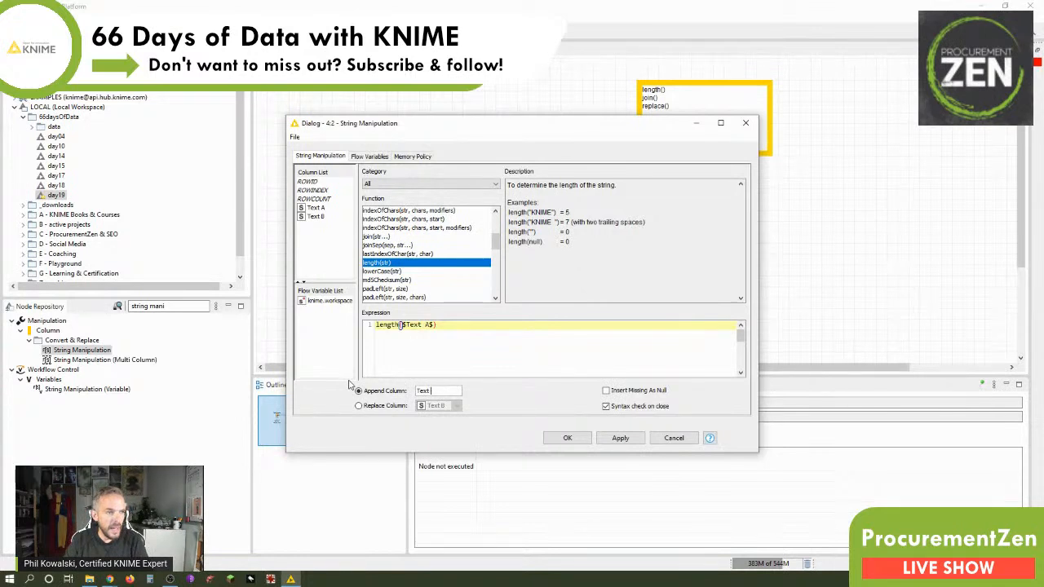
{"action": "type", "text": "r of chars"}
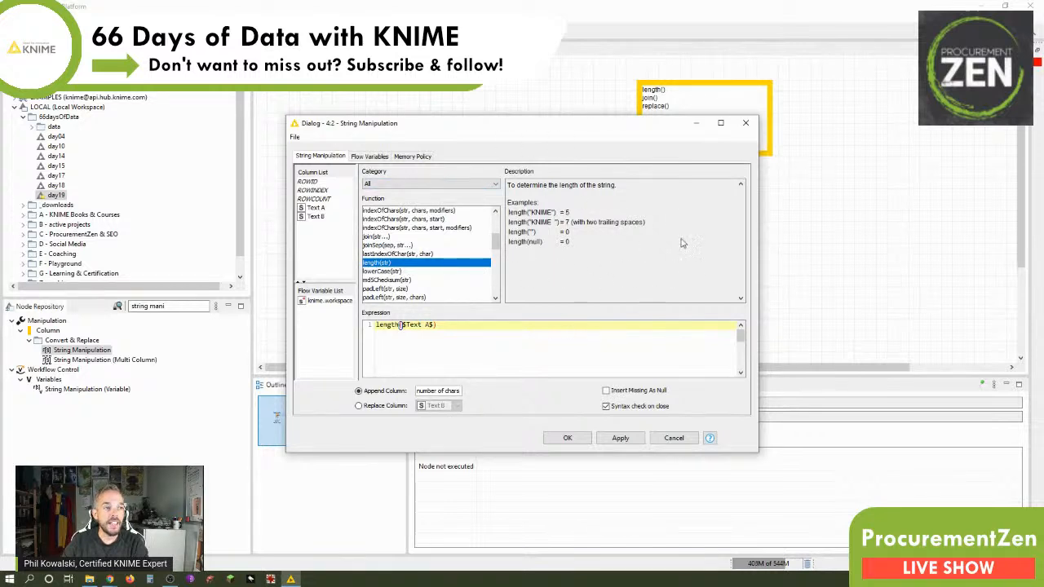
{"action": "left_click", "coordinate": [568, 437]}
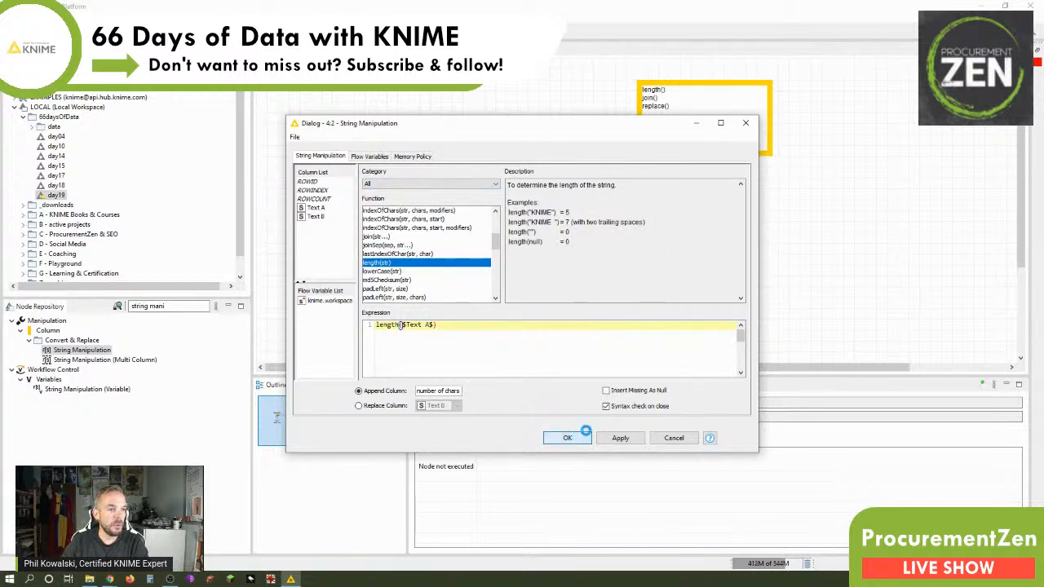
Execute the String Manipulation node and check its output table in the Node Monitor.
{"action": "right_click", "coordinate": [490, 185]}
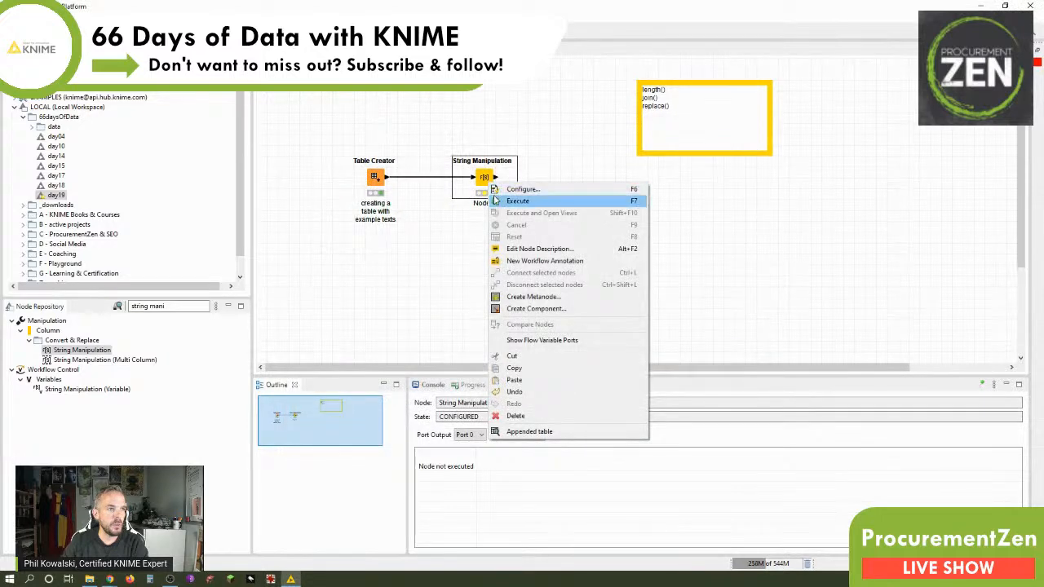
{"action": "left_click", "coordinate": [501, 200]}
{"action": "left_click", "coordinate": [872, 466]}
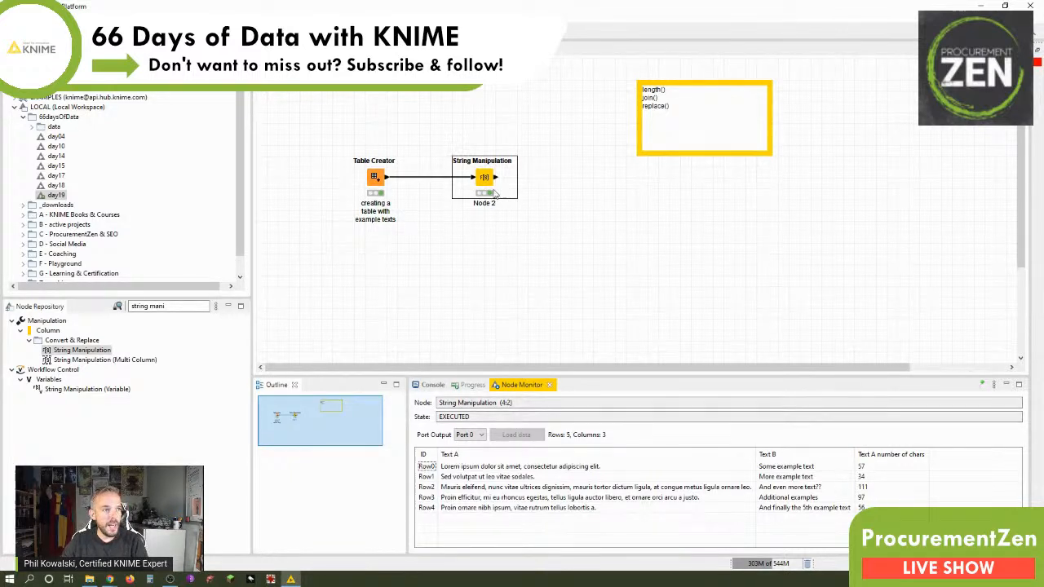
Label the executed String Manipulation node "determine length of Text A col", with "Text A" in bold.
{"action": "key", "text": "F2"}
{"action": "type", "text": "c"}
{"action": "type", "text": "etermine length"}
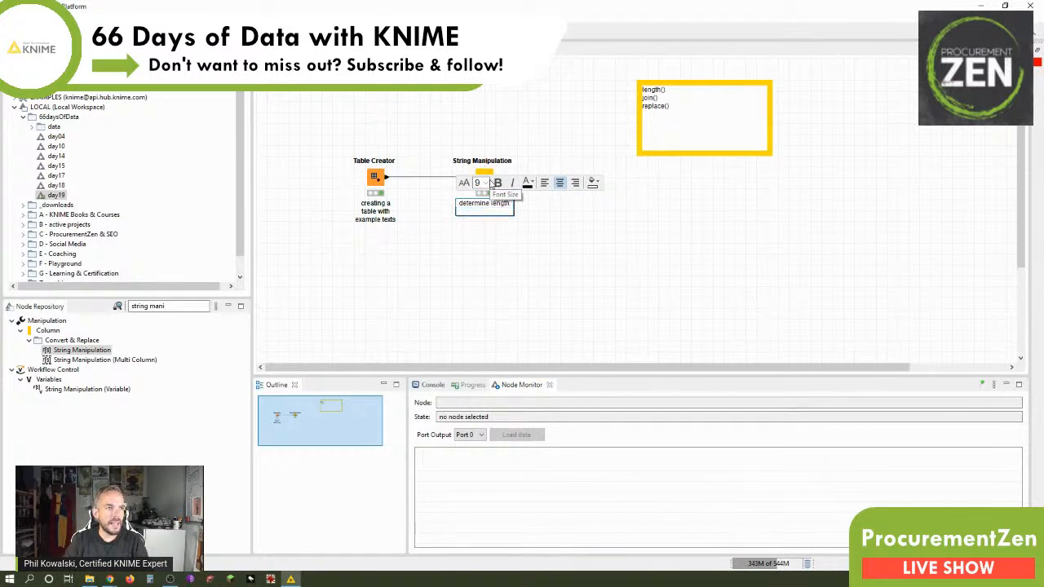
{"action": "type", "text": " of Text A col"}
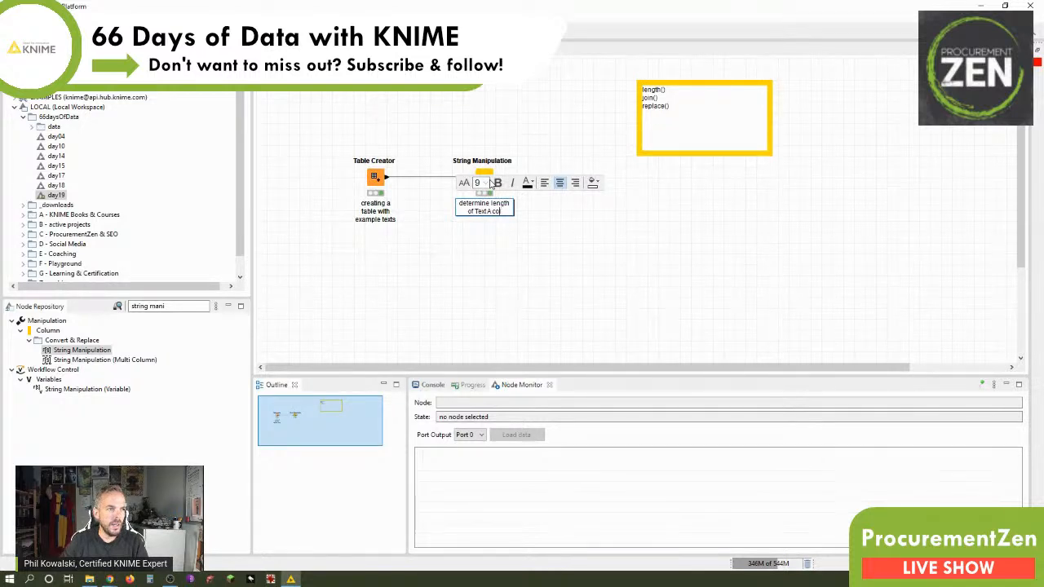
{"action": "left_click_drag", "start_coordinate": [489, 211], "coordinate": [473, 212]}
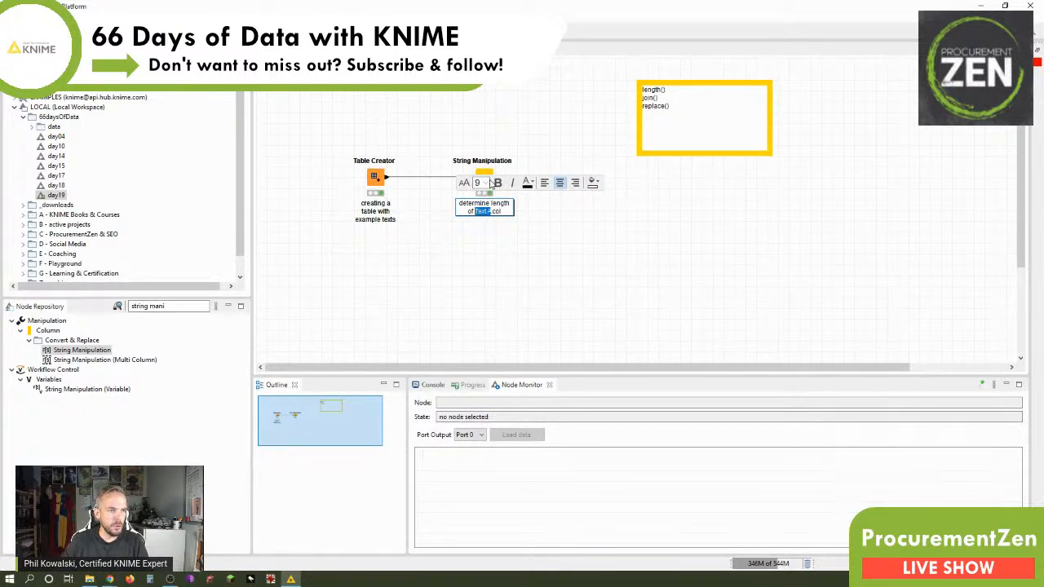
{"action": "left_click", "coordinate": [494, 183]}
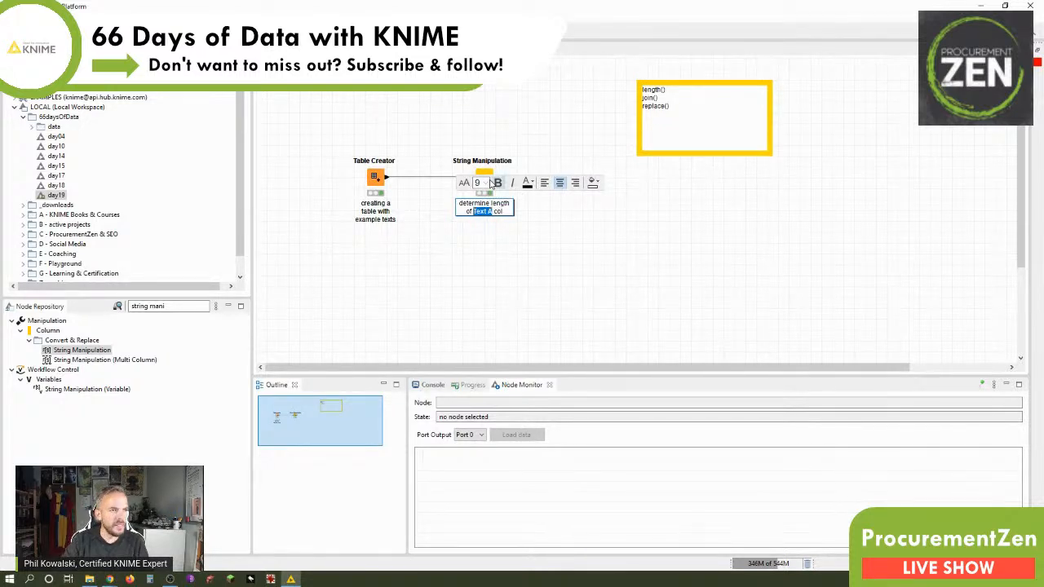
{"action": "left_click", "coordinate": [530, 128]}
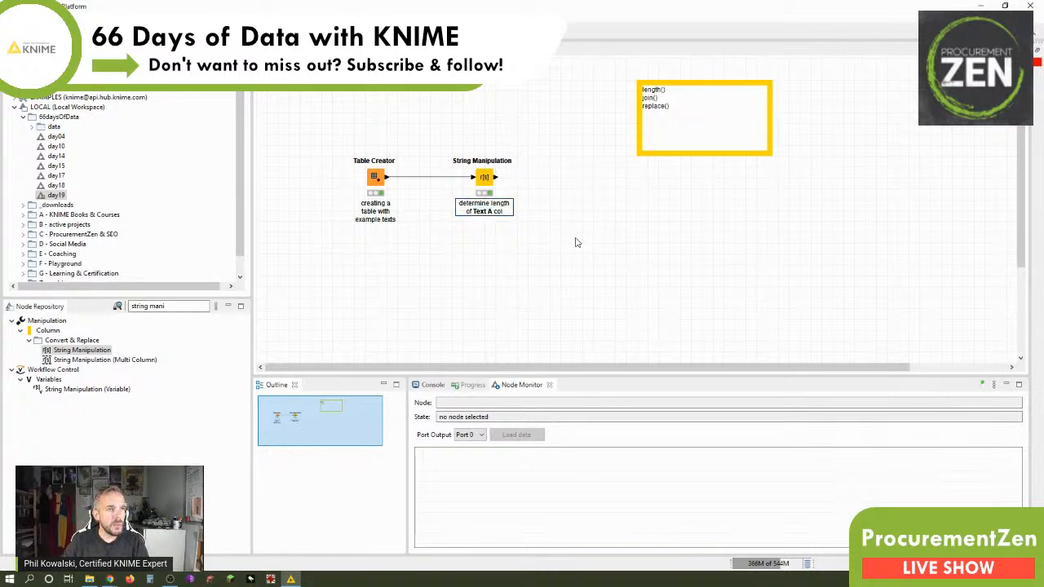
Mark length() as done in the workflow annotation by adding an "x" after it.
{"action": "left_click", "coordinate": [657, 96]}
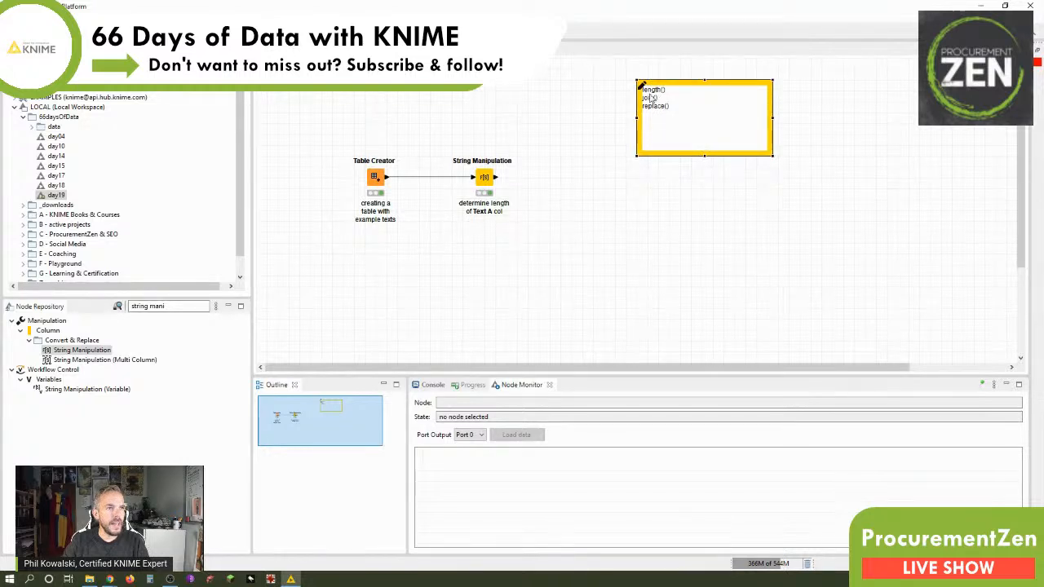
{"action": "left_click", "coordinate": [640, 86]}
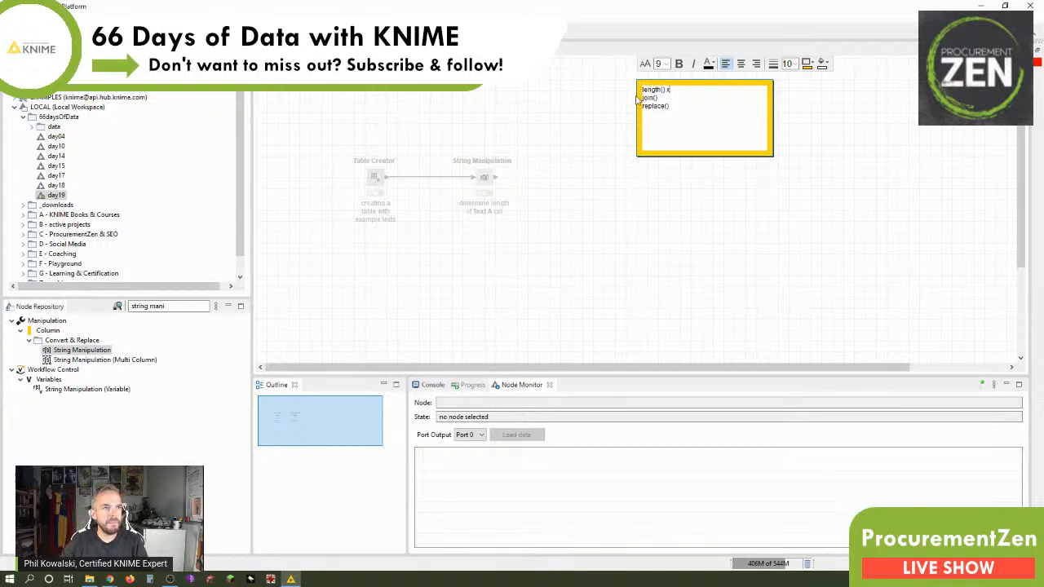
{"action": "left_click", "coordinate": [582, 104]}
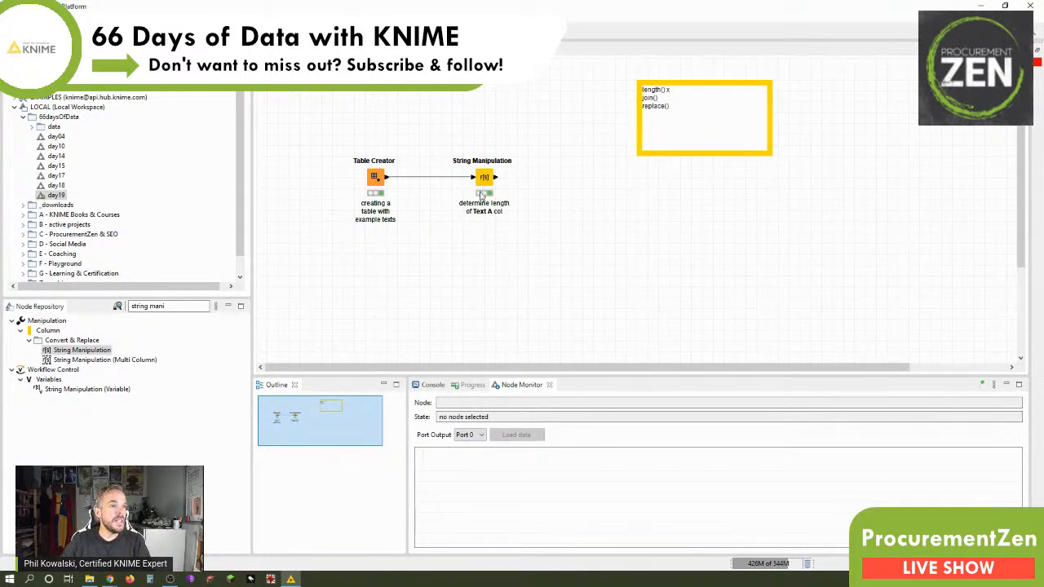
Add a second String Manipulation node beside the first one and connect the first node's output to it.
{"action": "double_click", "coordinate": [83, 353]}
{"action": "left_click_drag", "start_coordinate": [646, 211], "coordinate": [578, 197]}
{"action": "left_click_drag", "start_coordinate": [635, 215], "coordinate": [570, 182]}
{"action": "left_click_drag", "start_coordinate": [495, 178], "coordinate": [571, 181]}
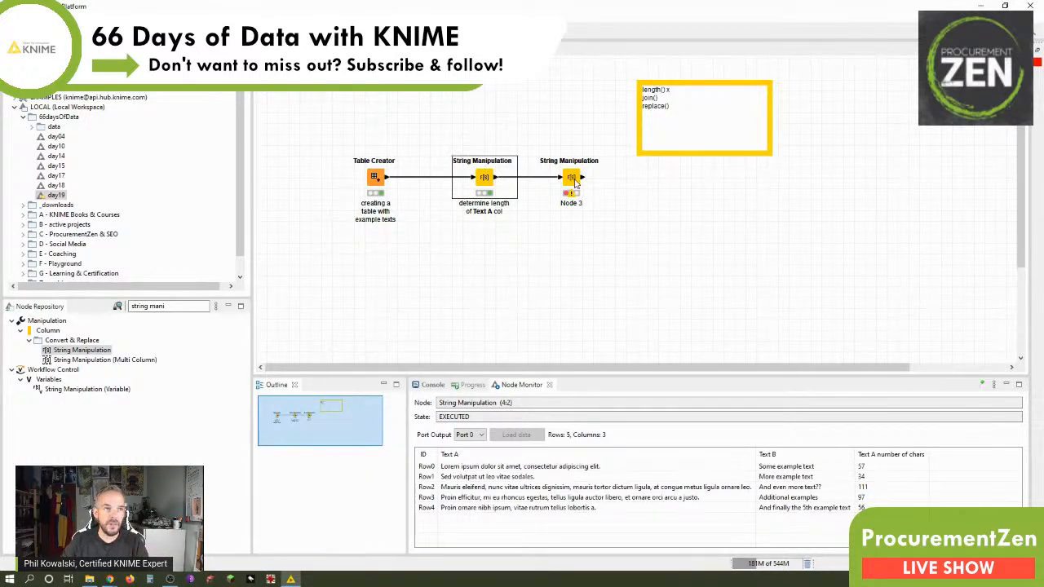
Configure the second String Manipulation node with the expression join("[Latin] ",$Text A$).
{"action": "double_click", "coordinate": [572, 180]}
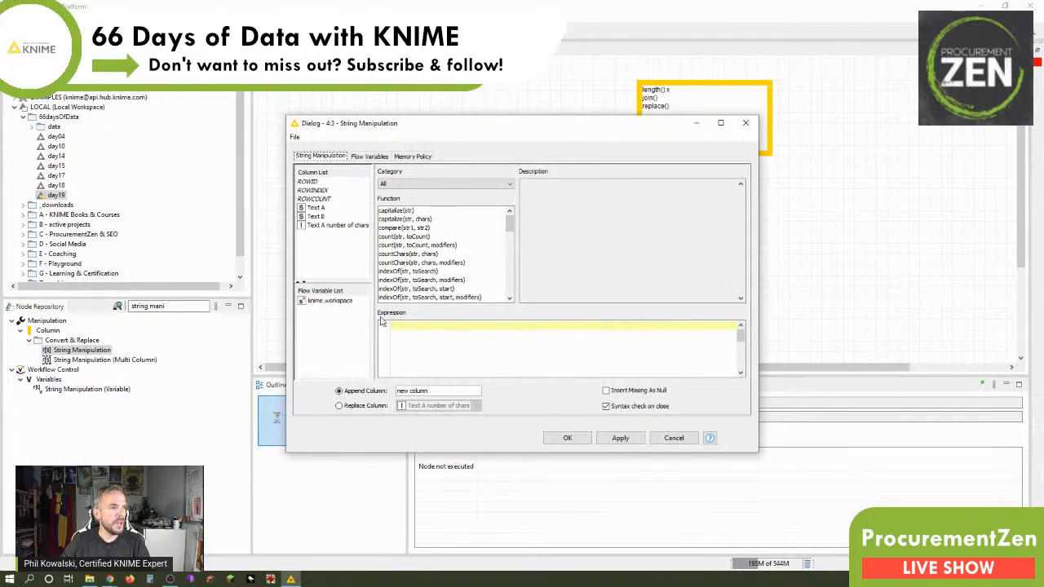
{"action": "scroll", "coordinate": [441, 274], "scroll_direction": "down", "scroll_amount": 4}
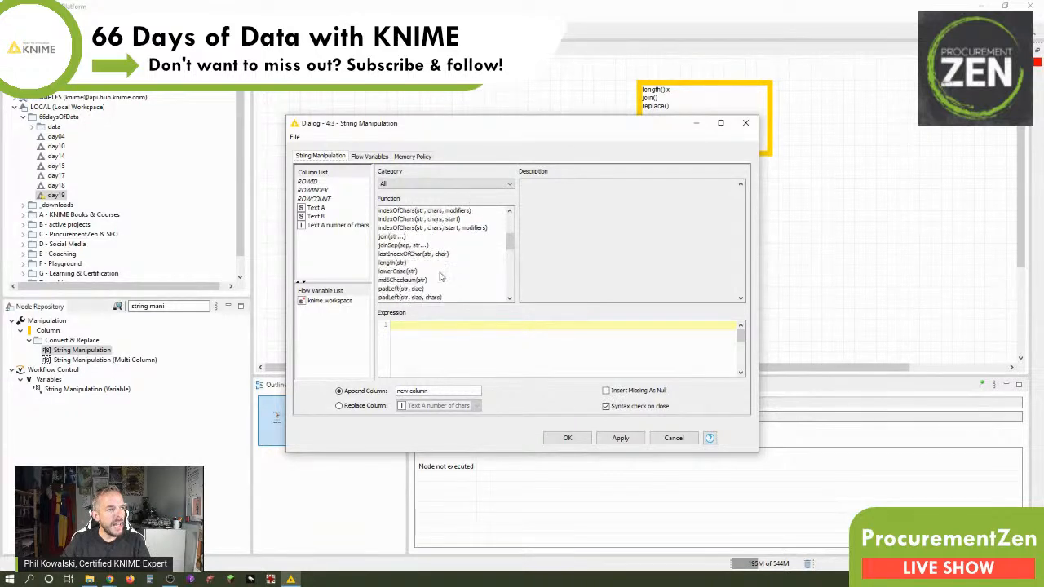
{"action": "left_click", "coordinate": [393, 237]}
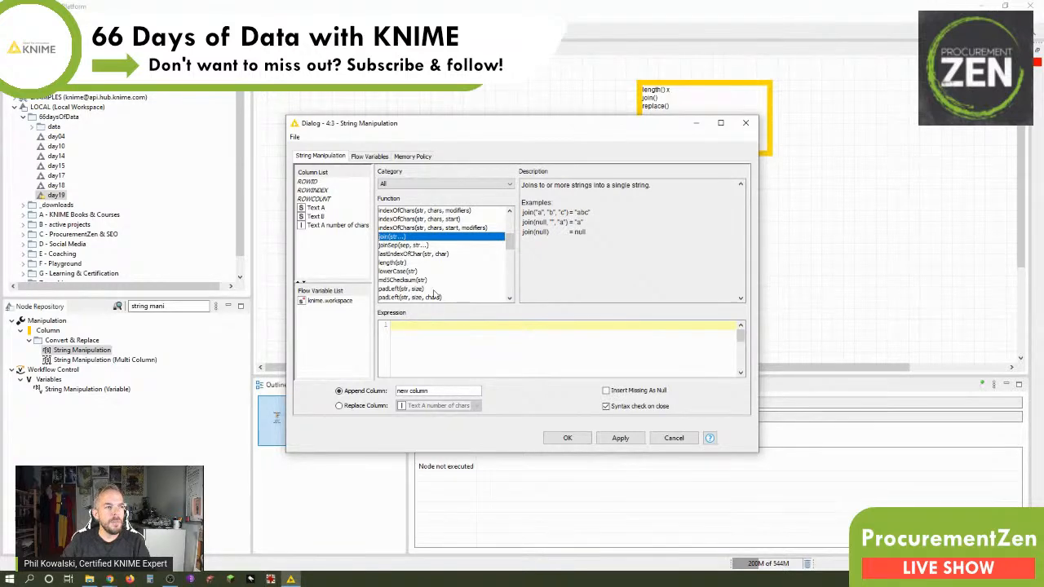
{"action": "left_click_drag", "start_coordinate": [435, 123], "coordinate": [614, 94]}
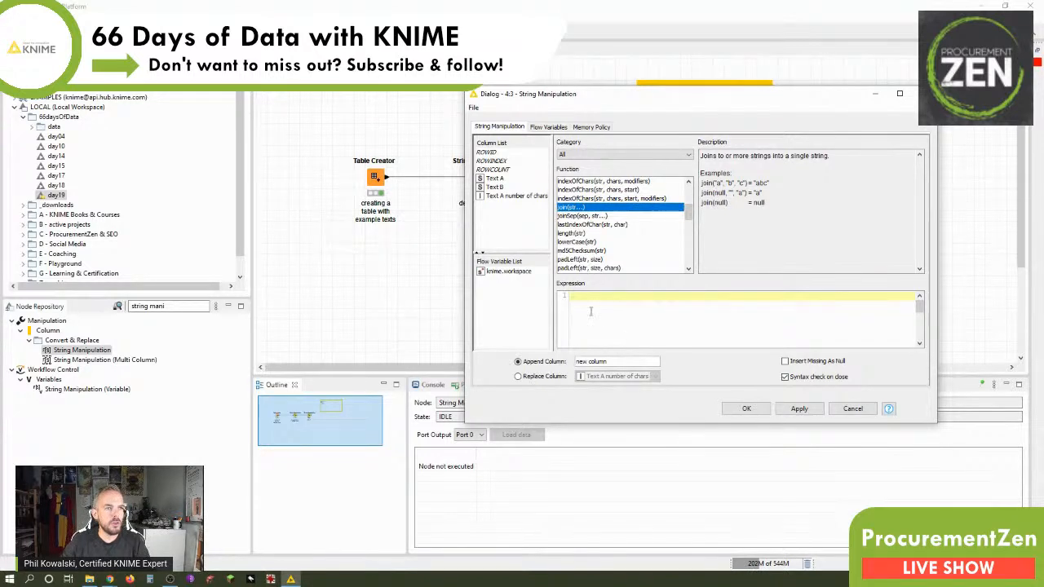
{"action": "double_click", "coordinate": [564, 209]}
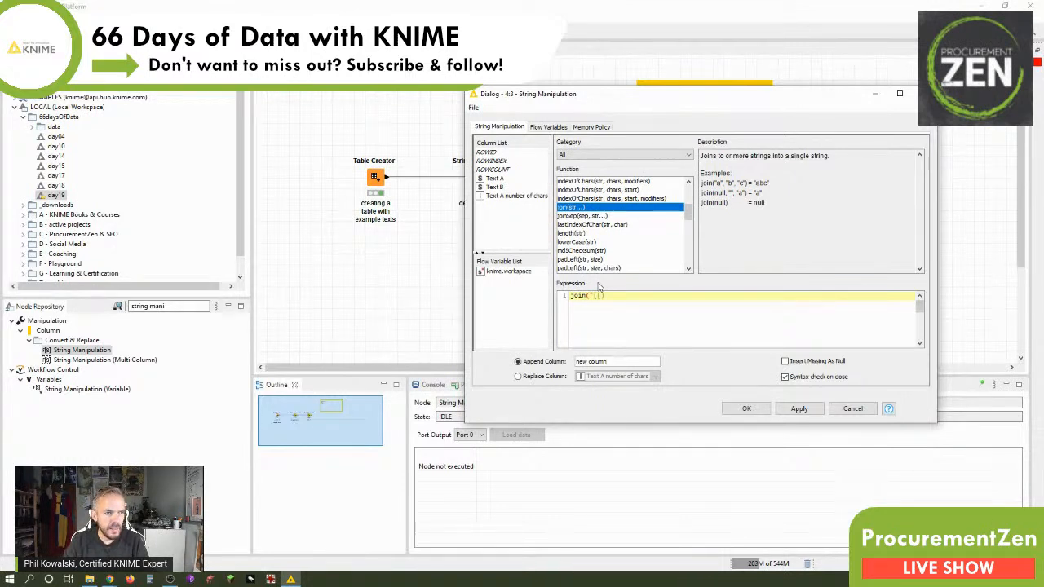
{"action": "type", "text": "\"[Latin"}
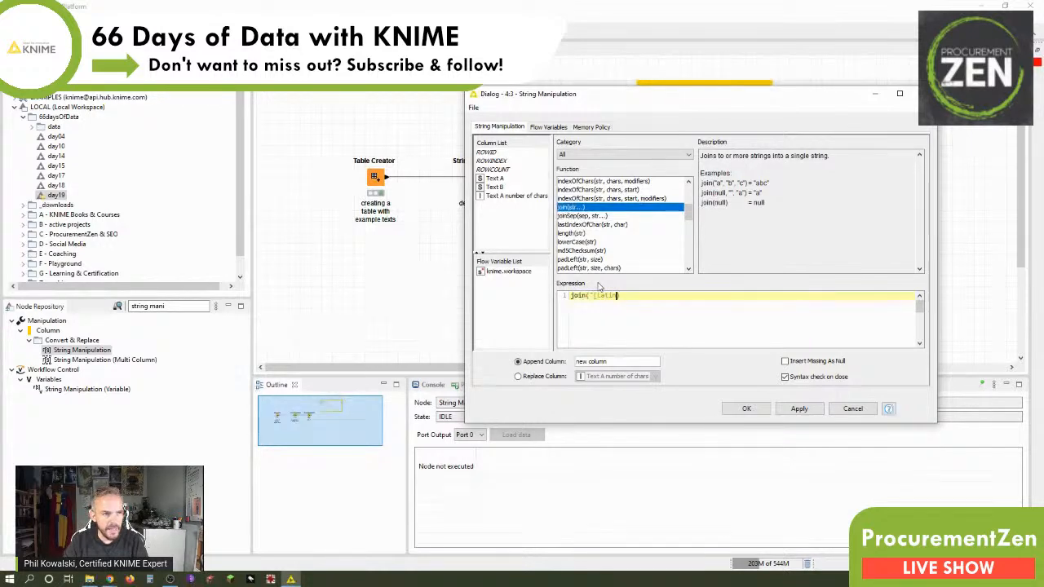
{"action": "type", "text": "]\","}
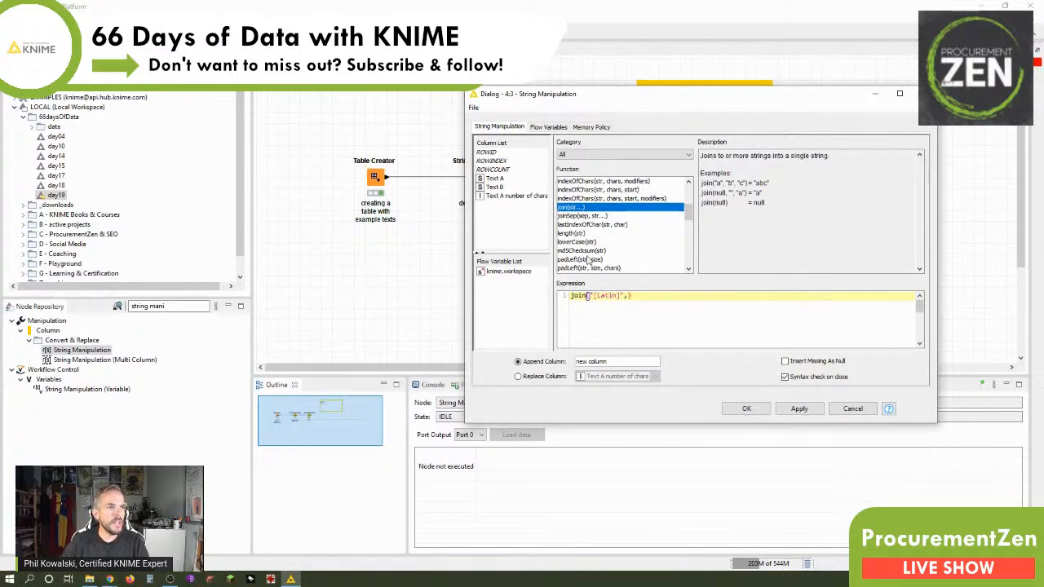
{"action": "double_click", "coordinate": [496, 179]}
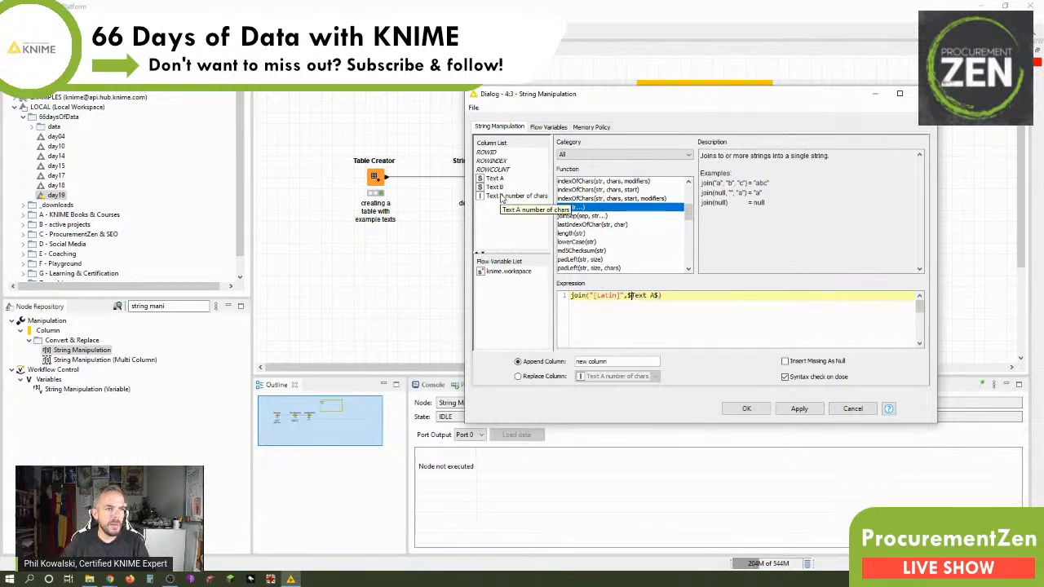
Append the join result as a new column named "language classification" and accept the configuration.
{"action": "left_click", "coordinate": [558, 363]}
{"action": "type", "text": "language dassif"}
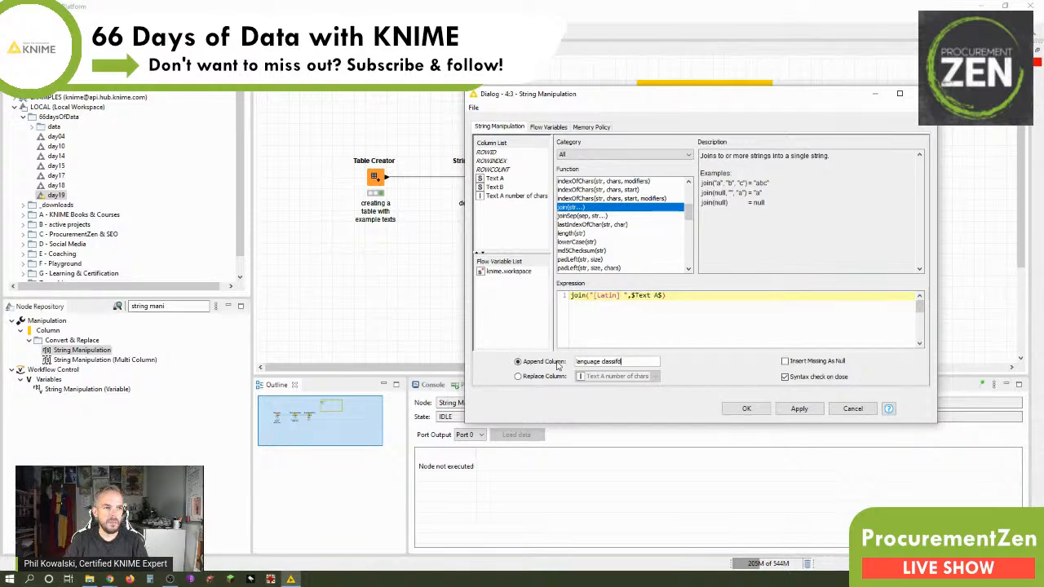
{"action": "type", "text": "ssification"}
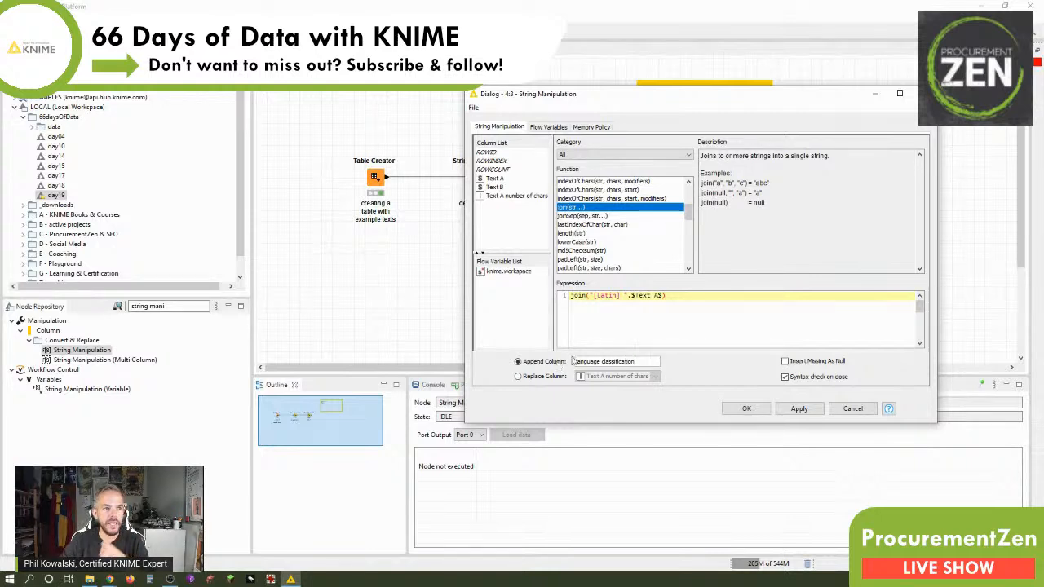
{"action": "left_click", "coordinate": [746, 409]}
Execute the second String Manipulation node and check the appended column in the Node Monitor.
{"action": "right_click", "coordinate": [570, 177]}
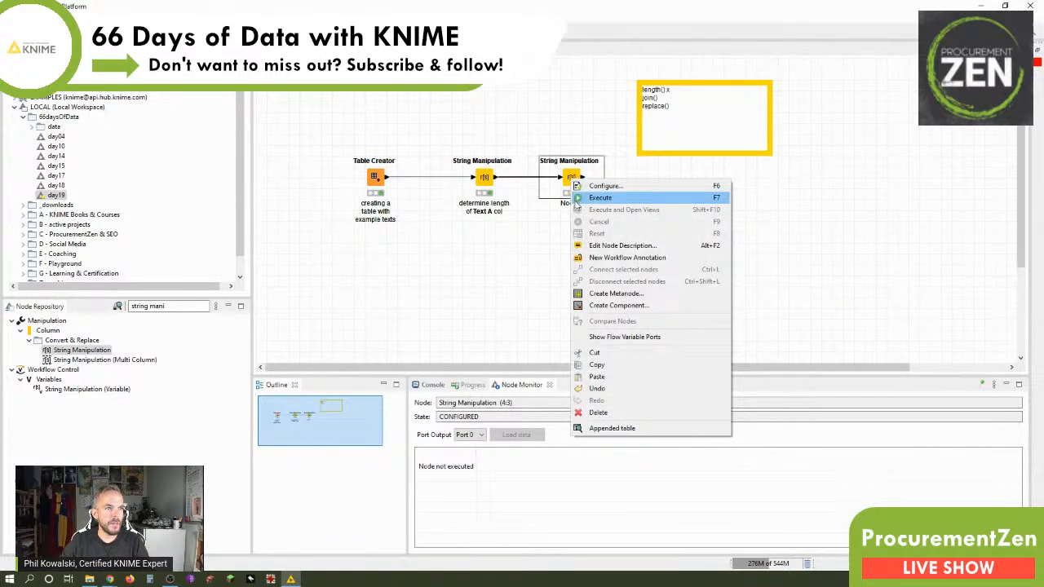
{"action": "left_click", "coordinate": [592, 195]}
{"action": "left_click_drag", "start_coordinate": [673, 545], "coordinate": [844, 545]}
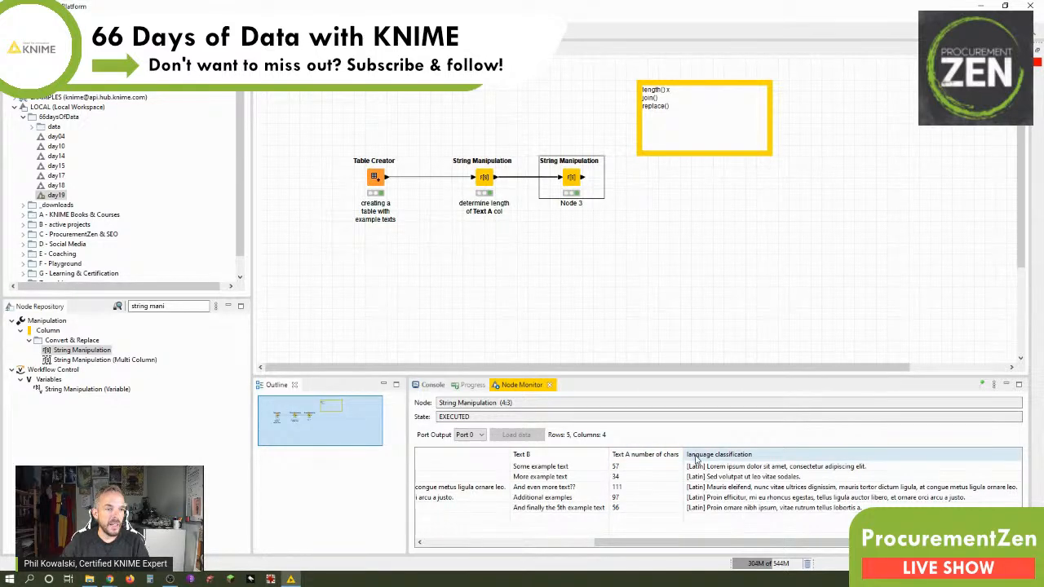
Reconfigure the second String Manipulation node to replace column Text A with the join result, and execute it again.
{"action": "double_click", "coordinate": [572, 180]}
{"action": "left_click", "coordinate": [341, 405]}
{"action": "left_click", "coordinate": [422, 406]}
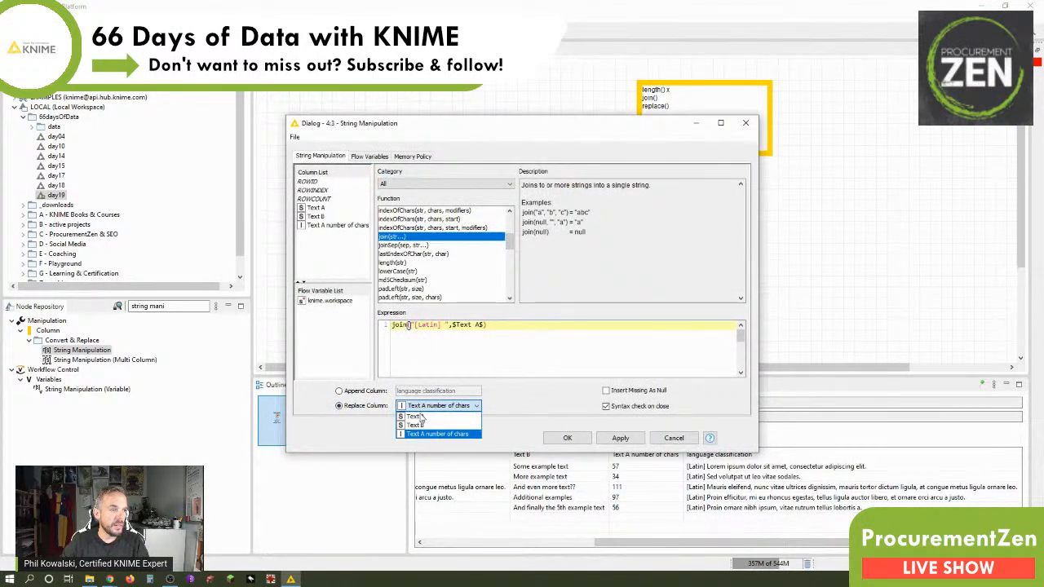
{"action": "left_click", "coordinate": [416, 416]}
{"action": "left_click", "coordinate": [566, 438]}
{"action": "right_click", "coordinate": [574, 187]}
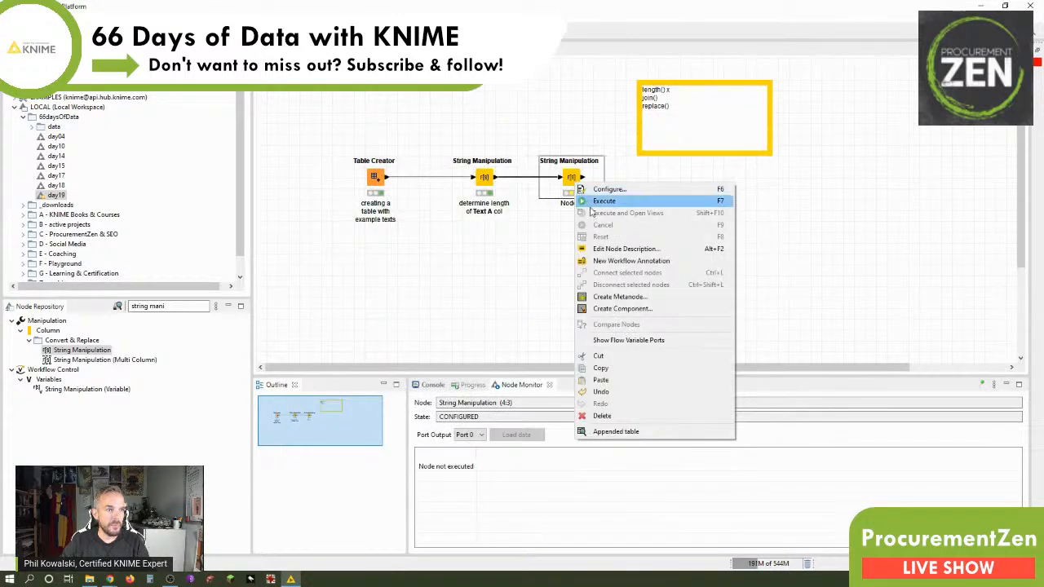
{"action": "left_click", "coordinate": [592, 201]}
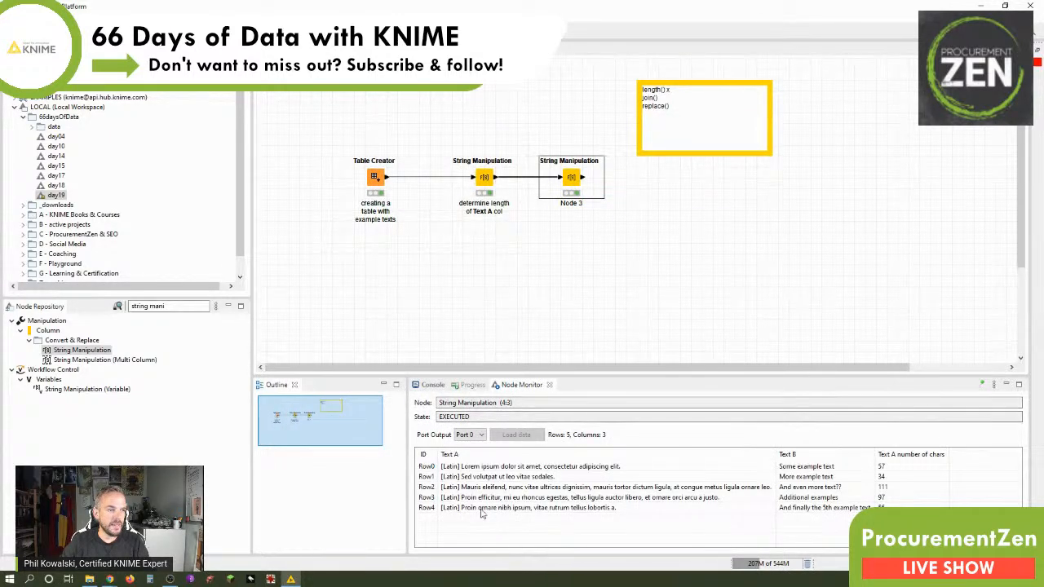
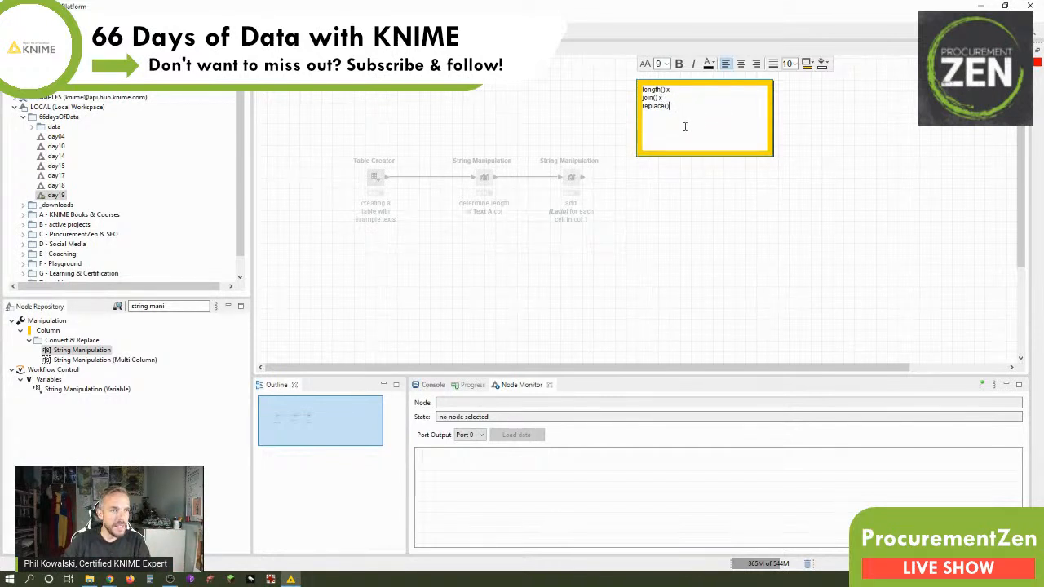
Add a third String Manipulation node connected after the join node and move the function checklist note up, clear of it.
{"action": "left_click", "coordinate": [653, 219]}
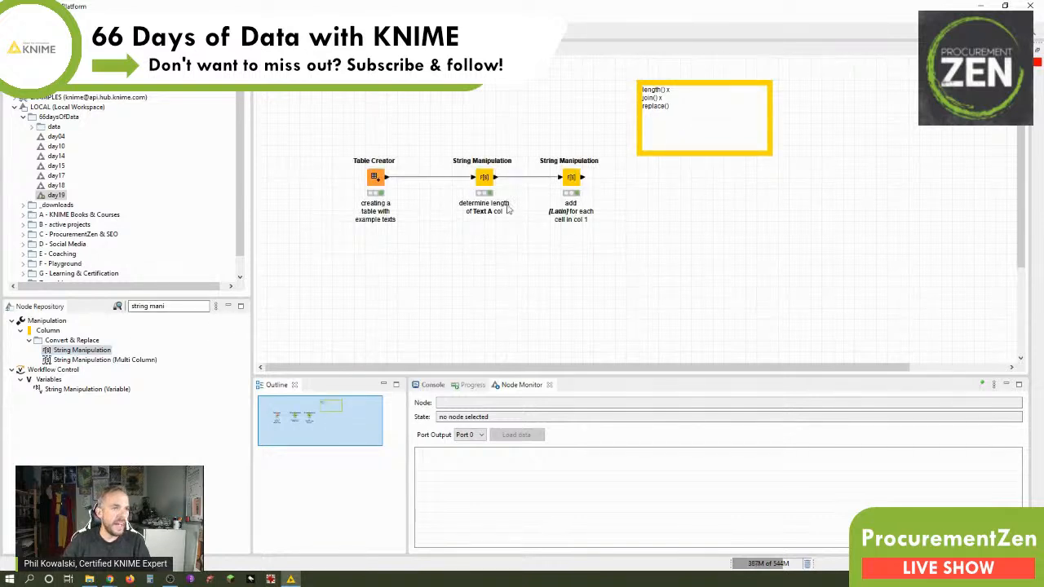
{"action": "left_click", "coordinate": [567, 178]}
{"action": "double_click", "coordinate": [82, 349]}
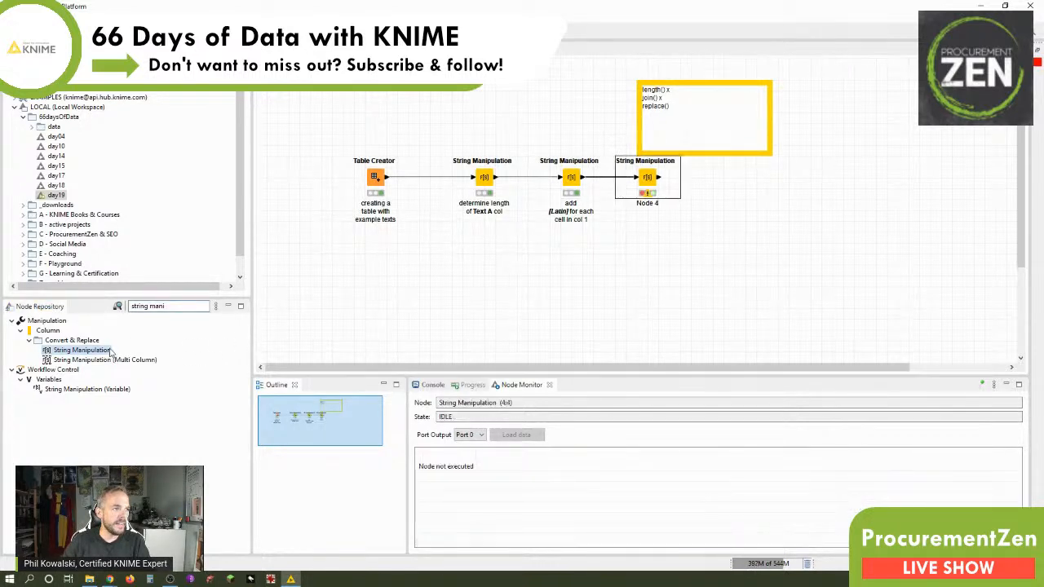
{"action": "left_click", "coordinate": [706, 87]}
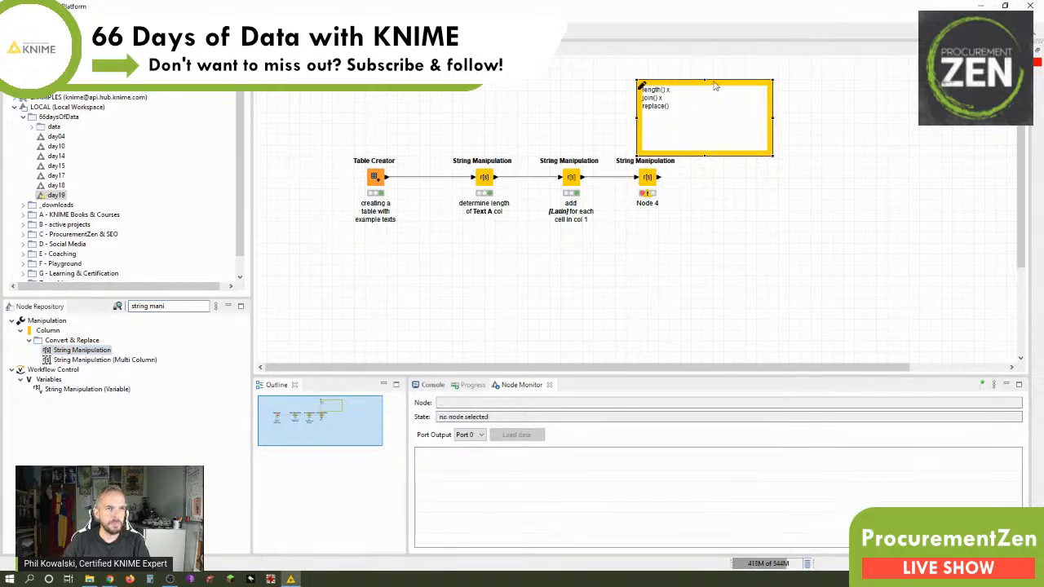
{"action": "left_click_drag", "start_coordinate": [706, 86], "coordinate": [718, 76]}
Configure the third String Manipulation node with the expression replace($Text B$,"??" ,"!" ).
{"action": "double_click", "coordinate": [648, 187]}
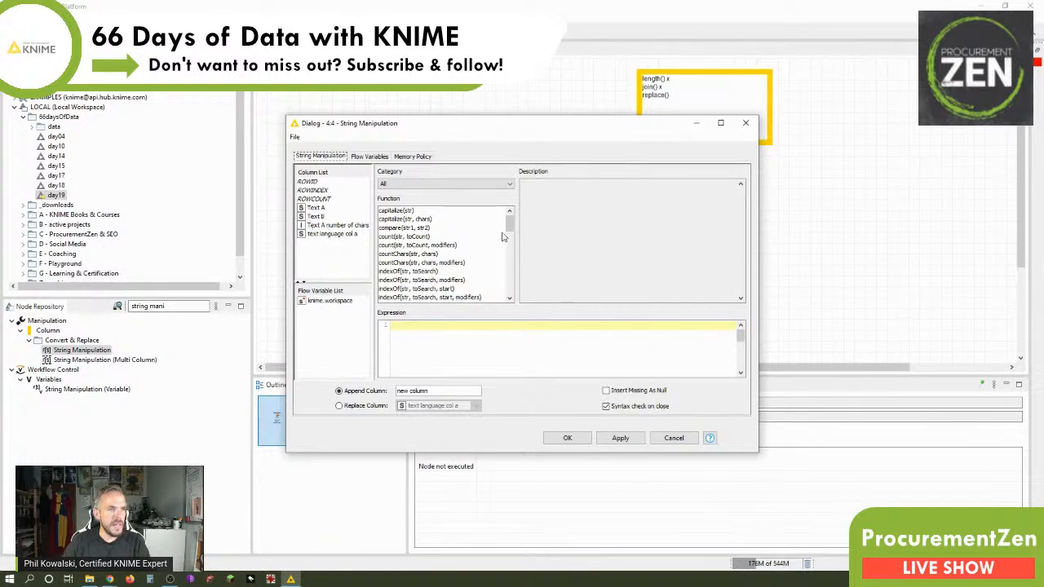
{"action": "left_click_drag", "start_coordinate": [508, 224], "coordinate": [507, 263]}
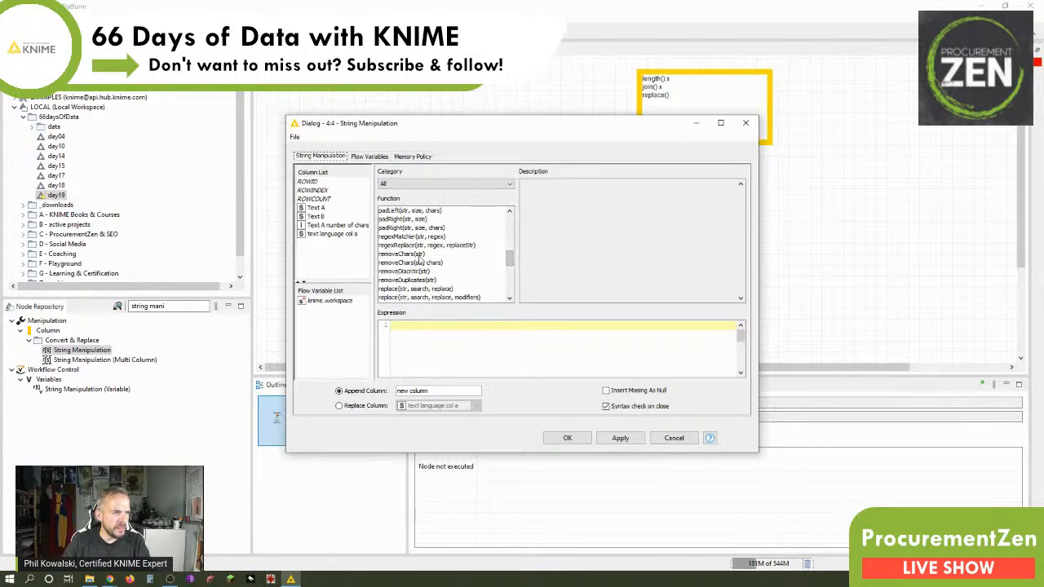
{"action": "left_click", "coordinate": [425, 290]}
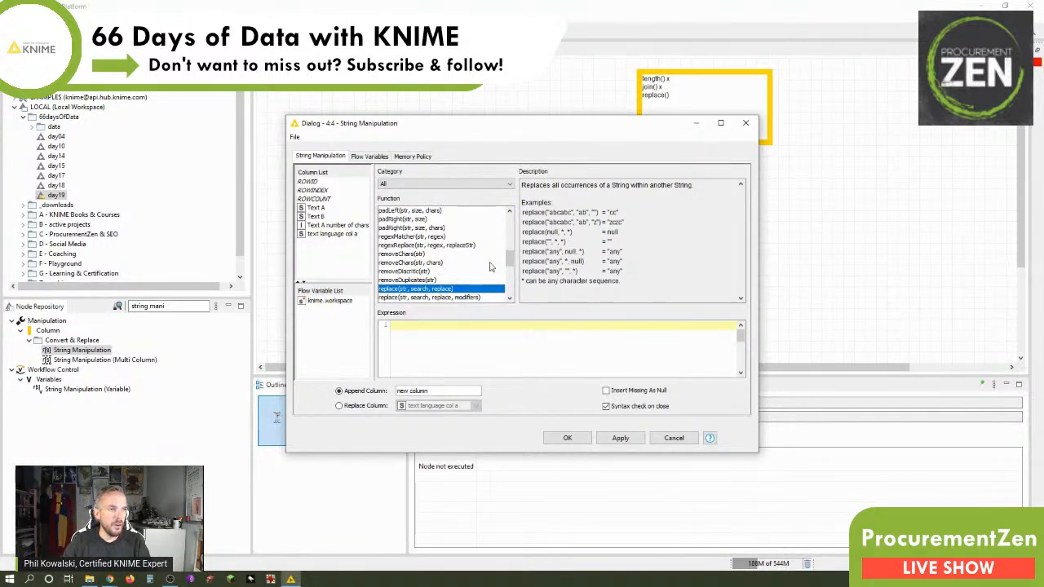
{"action": "double_click", "coordinate": [423, 291]}
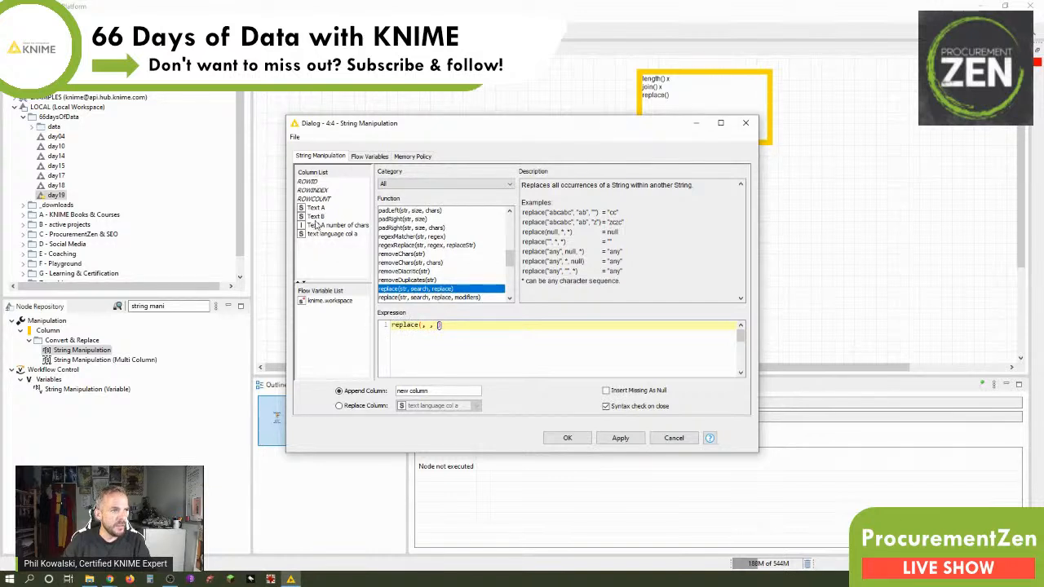
{"action": "double_click", "coordinate": [316, 217]}
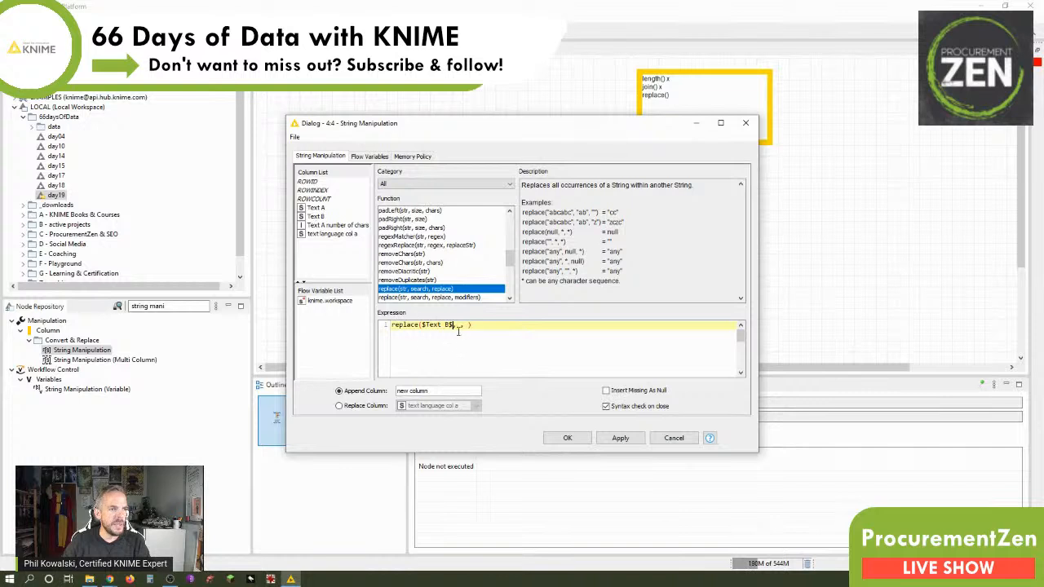
{"action": "type", "text": "\"\""}
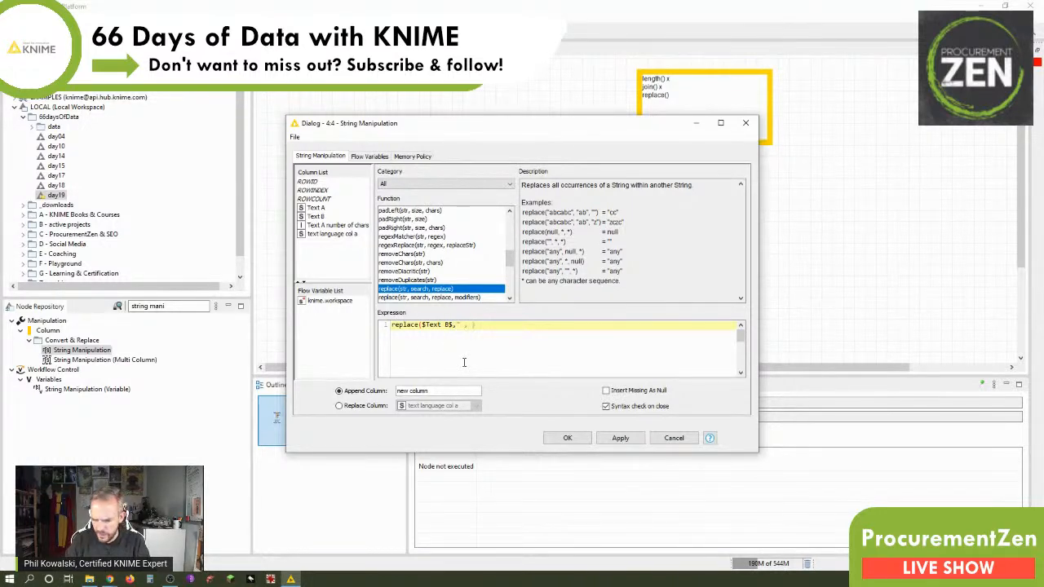
{"action": "type", "text": "??"}
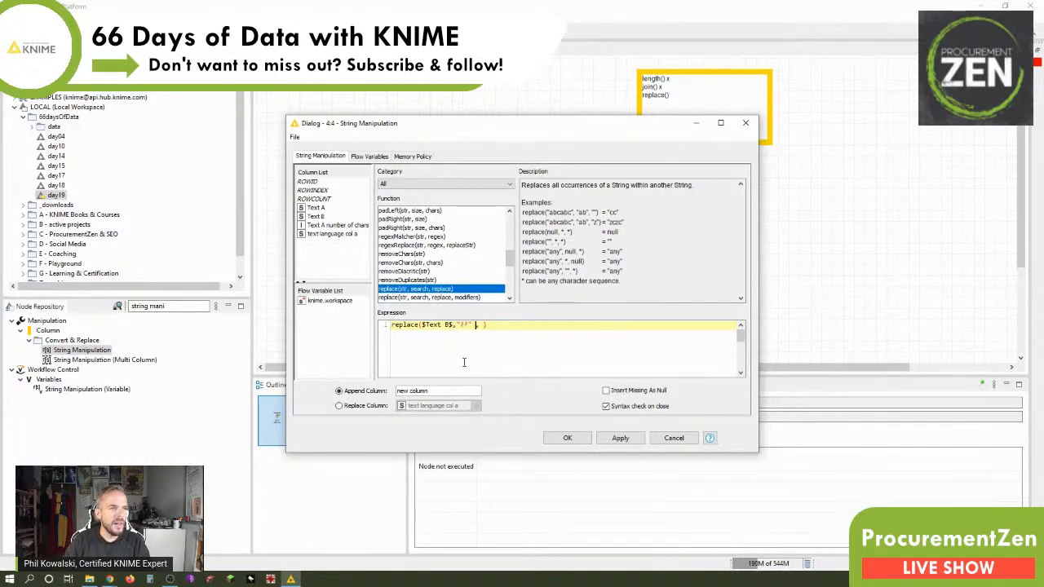
{"action": "type", "text": "\""}
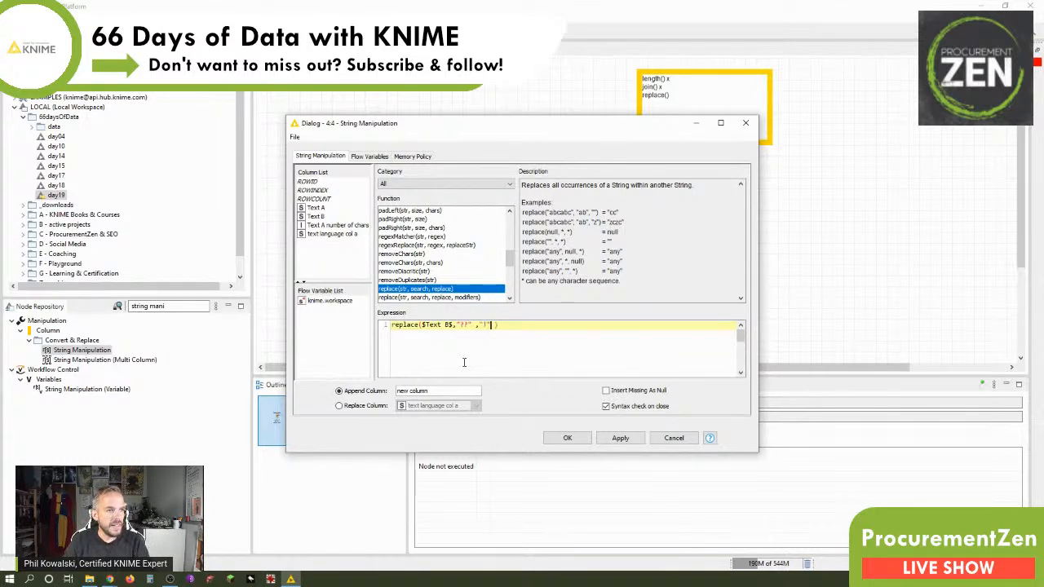
Append the replace result as a new column named "Text B adjusted" and accept the configuration.
{"action": "left_click", "coordinate": [341, 406]}
{"action": "left_click", "coordinate": [420, 407]}
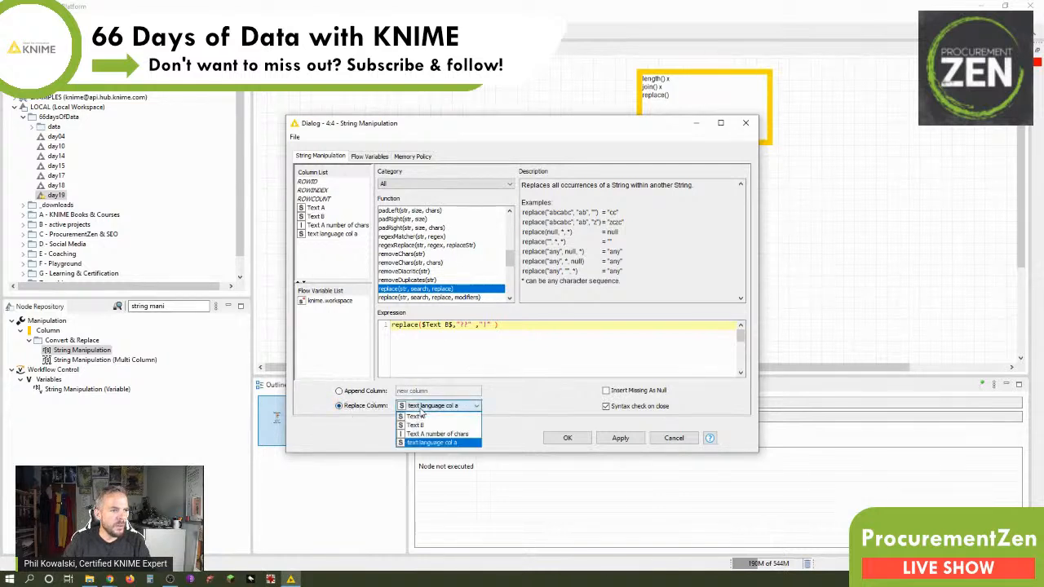
{"action": "left_click", "coordinate": [420, 409]}
{"action": "left_click", "coordinate": [379, 391]}
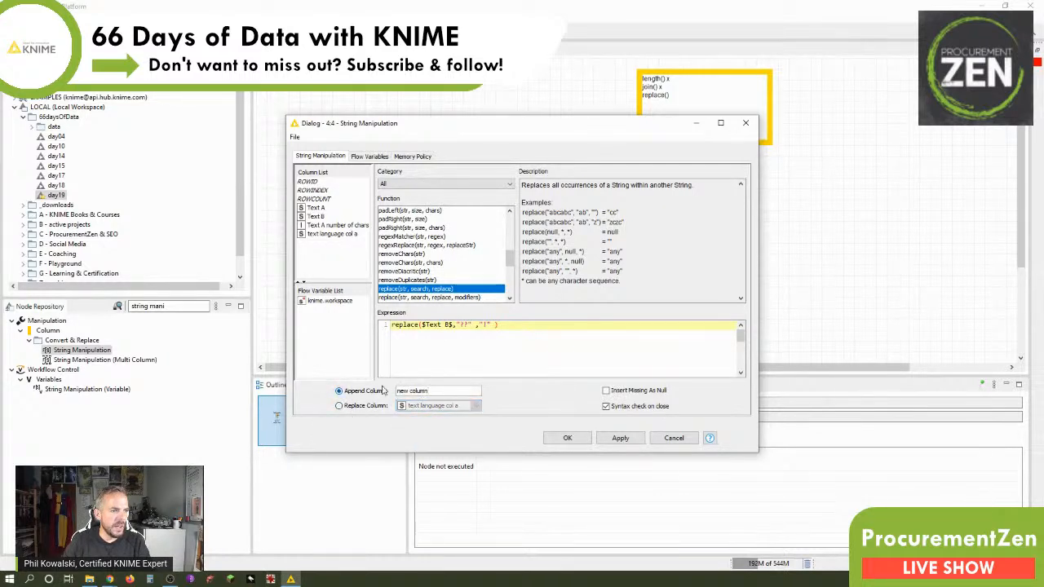
{"action": "triple_click", "coordinate": [456, 393]}
{"action": "type", "text": "Text"}
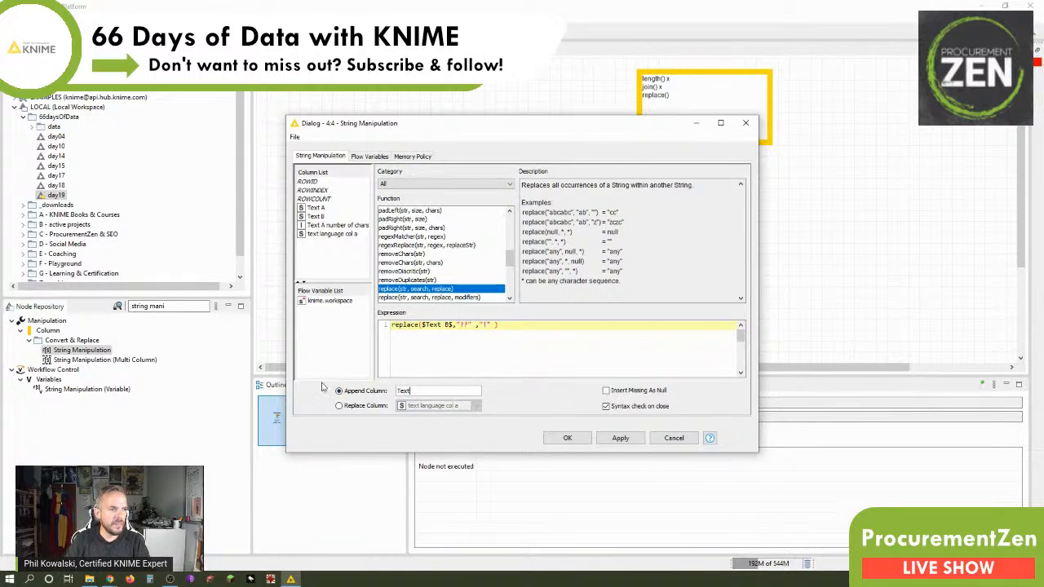
{"action": "type", "text": " B adjusted"}
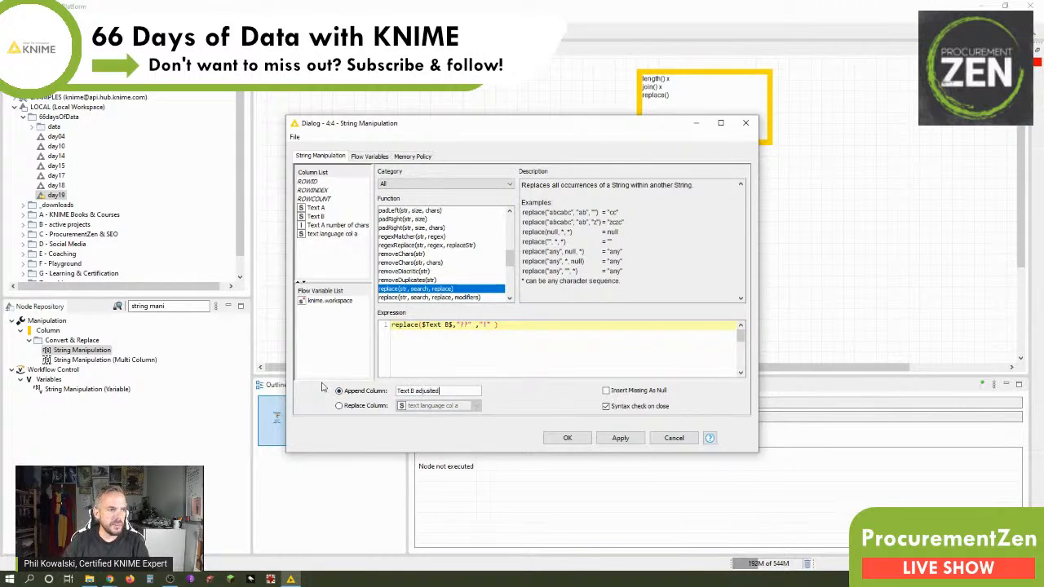
{"action": "left_click", "coordinate": [583, 438]}
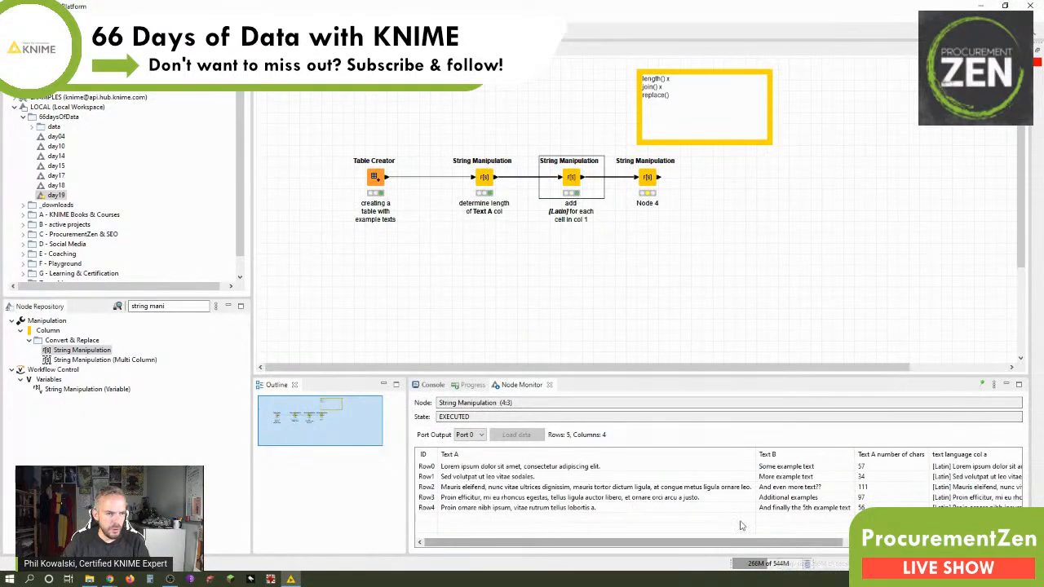
{"action": "left_click", "coordinate": [814, 491]}
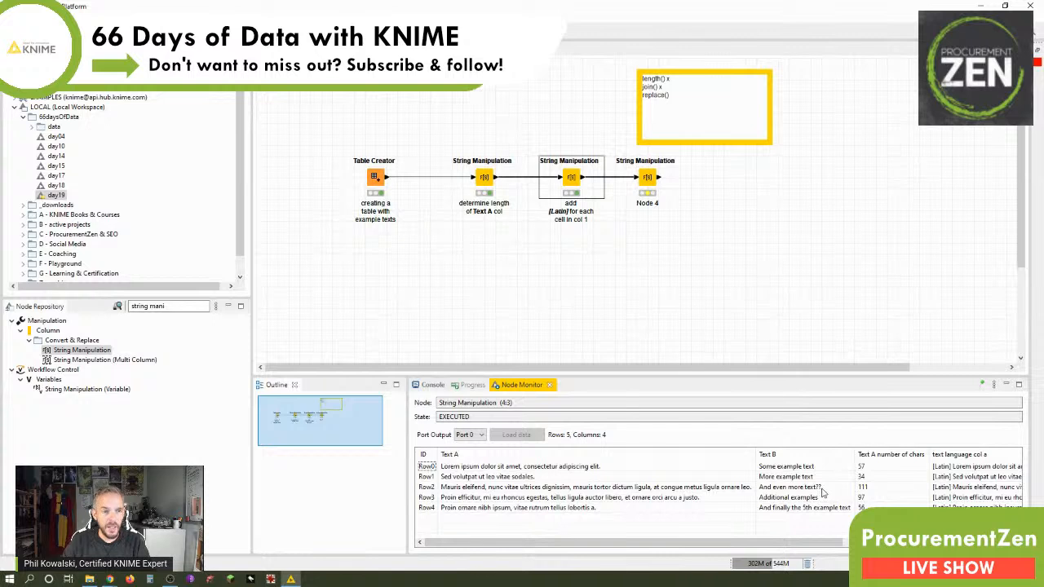
Label the third String Manipulation node: replace "??" w/ "!!" in Text B, split over three lines.
{"action": "double_click", "coordinate": [649, 204]}
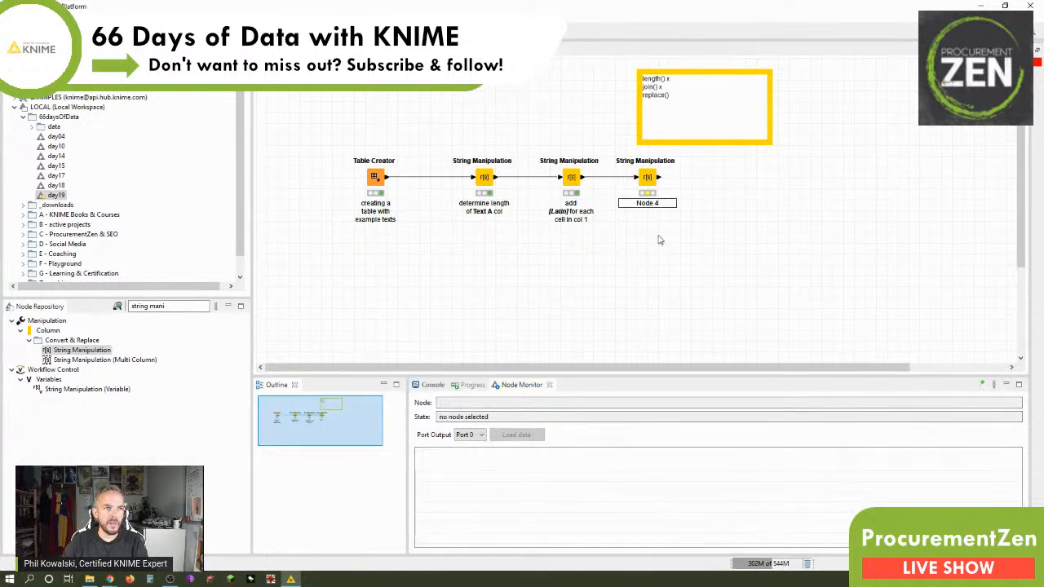
{"action": "type", "text": "replace"}
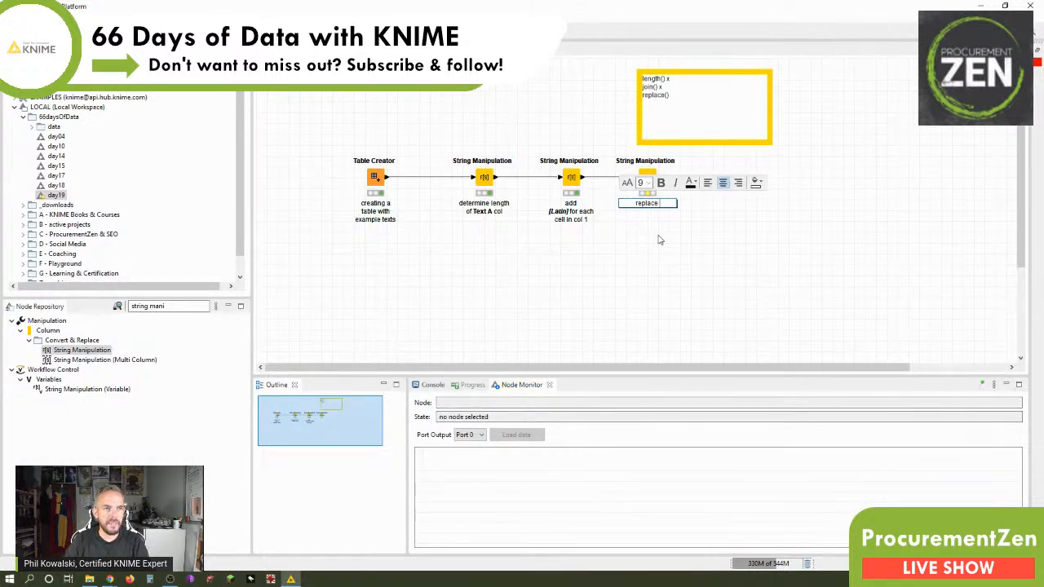
{"action": "type", "text": " \"??"}
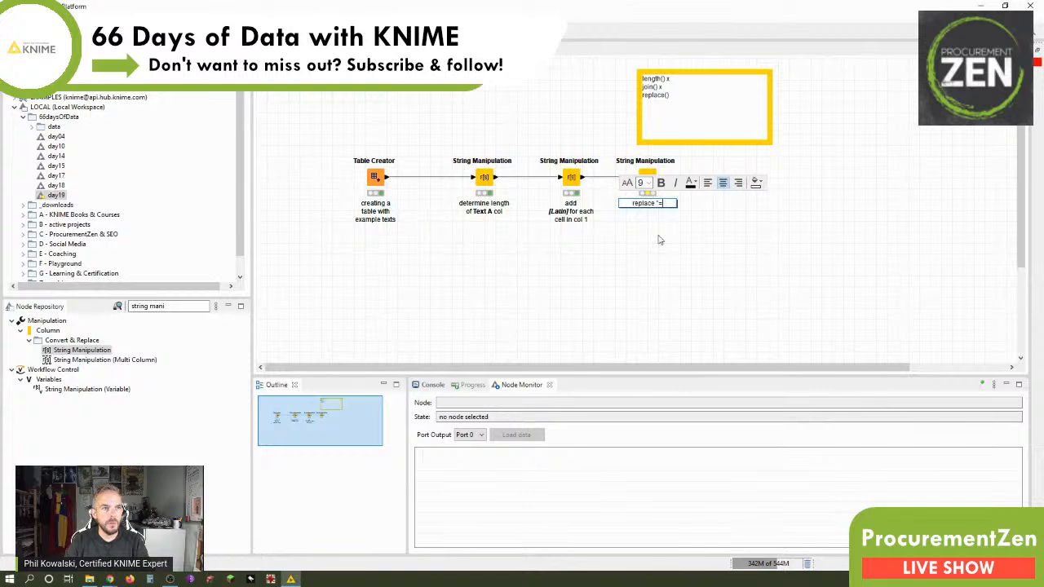
{"action": "type", "text": "\""}
{"action": "key", "text": "Return"}
{"action": "type", "text": "w"}
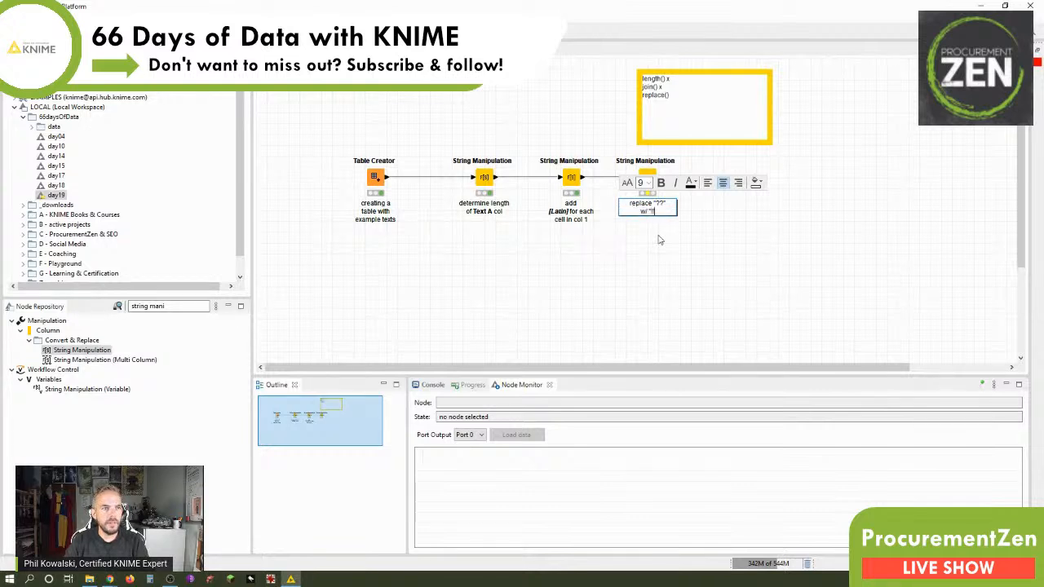
{"action": "type", "text": "/ \"ll\" in"}
{"action": "key", "text": "Return"}
{"action": "type", "text": "Text B"}
Format the new node label with Text B in bold and both !! and ?? in bold italic.
{"action": "key", "text": "shift+Home"}
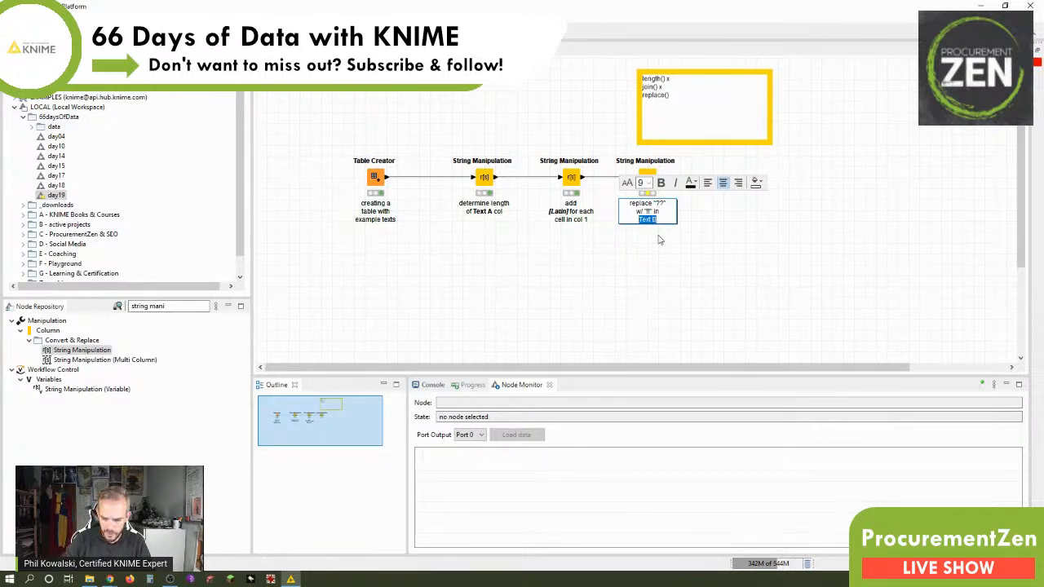
{"action": "key", "text": "ctrl+b"}
{"action": "key", "text": "Up"}
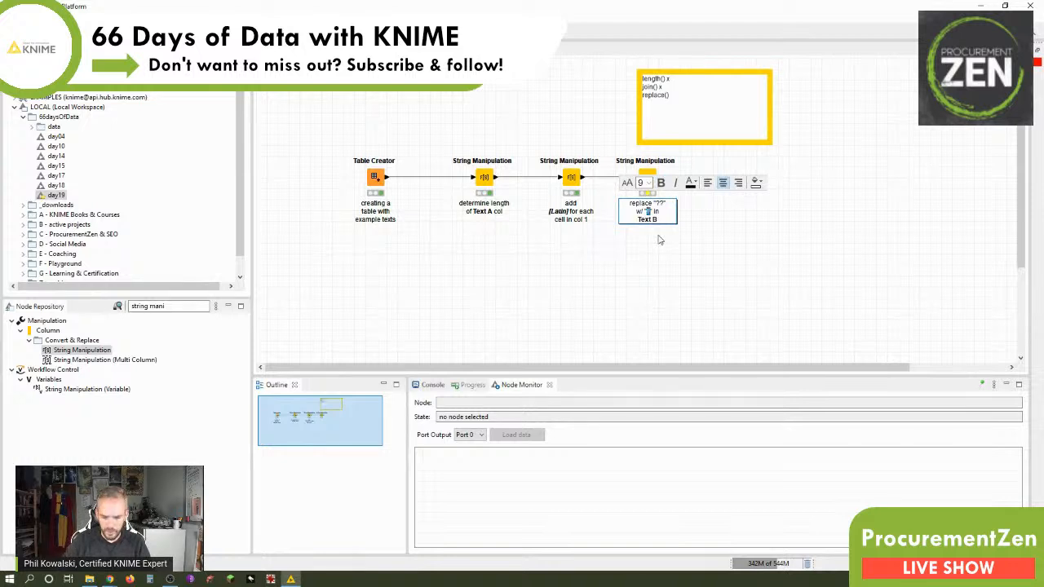
{"action": "key", "text": "ctrl+b"}
{"action": "key", "text": "ctrl+i"}
{"action": "key", "text": "Up"}
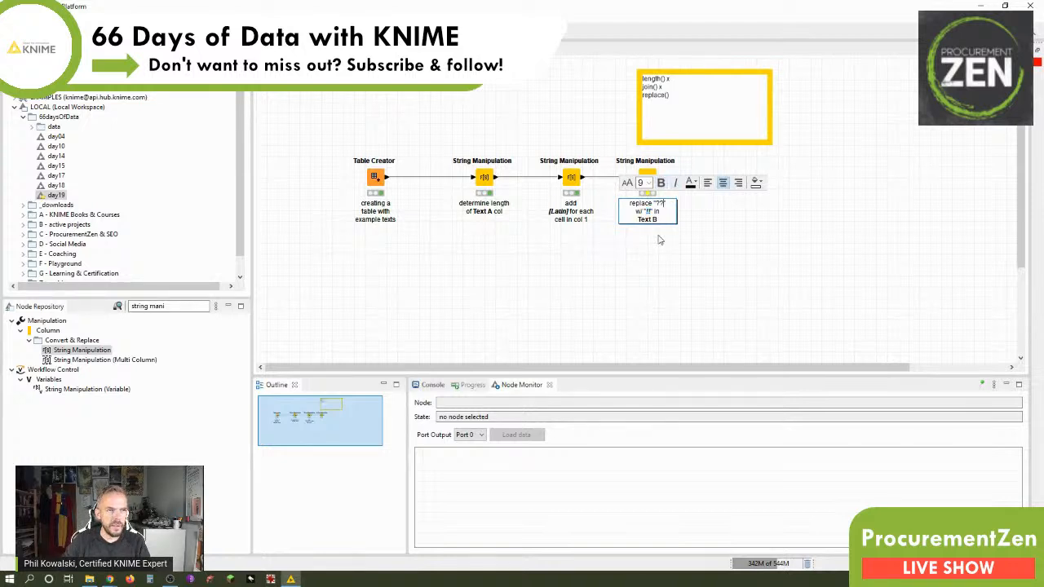
{"action": "key", "text": "ctrl+b"}
{"action": "key", "text": "ctrl+i"}
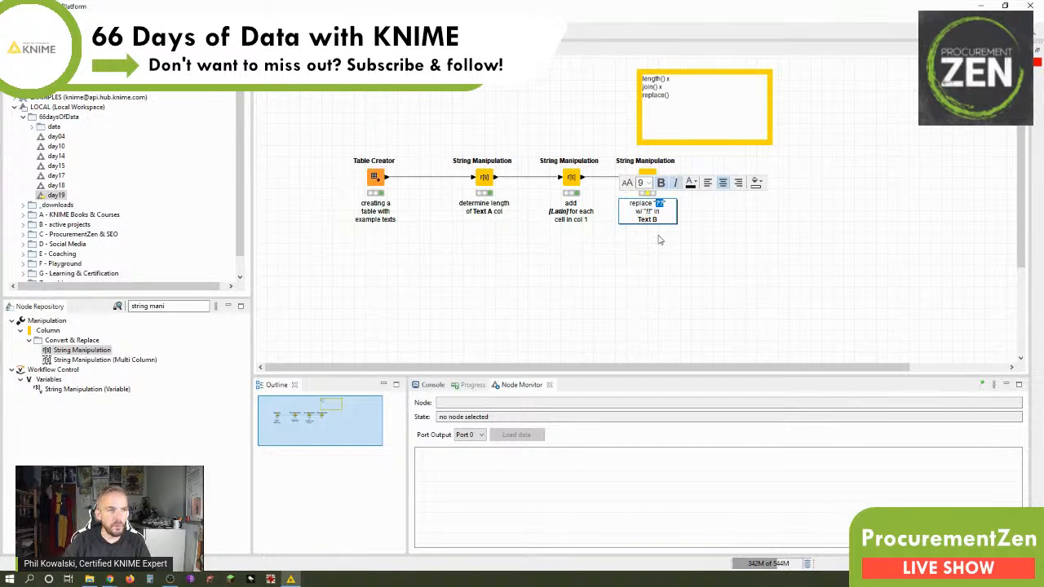
{"action": "left_click", "coordinate": [689, 257]}
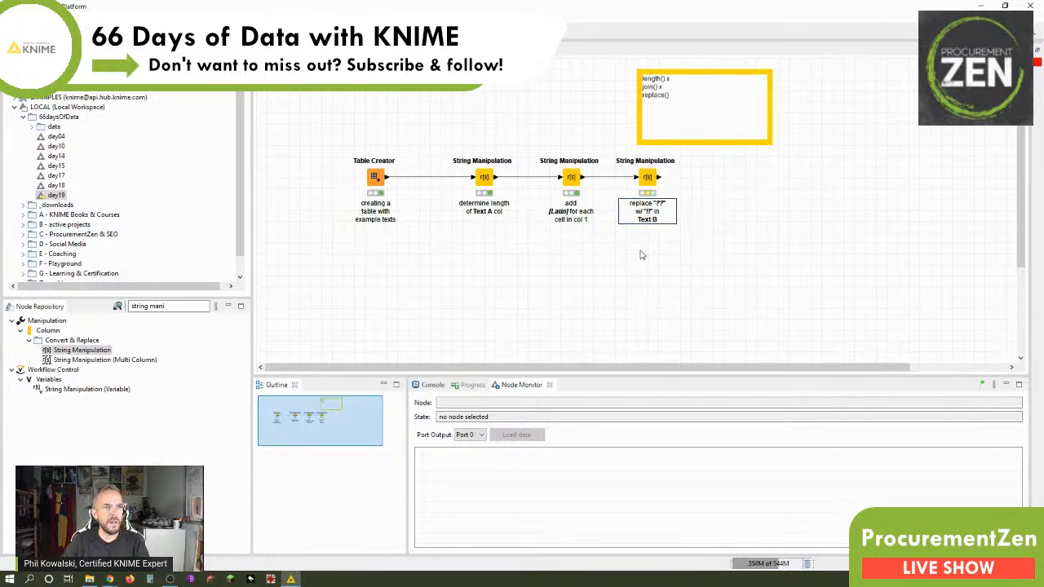
Execute the third String Manipulation node and check the Text B adjusted column in the Node Monitor.
{"action": "left_click", "coordinate": [646, 179]}
{"action": "right_click", "coordinate": [646, 180]}
{"action": "left_click", "coordinate": [662, 191]}
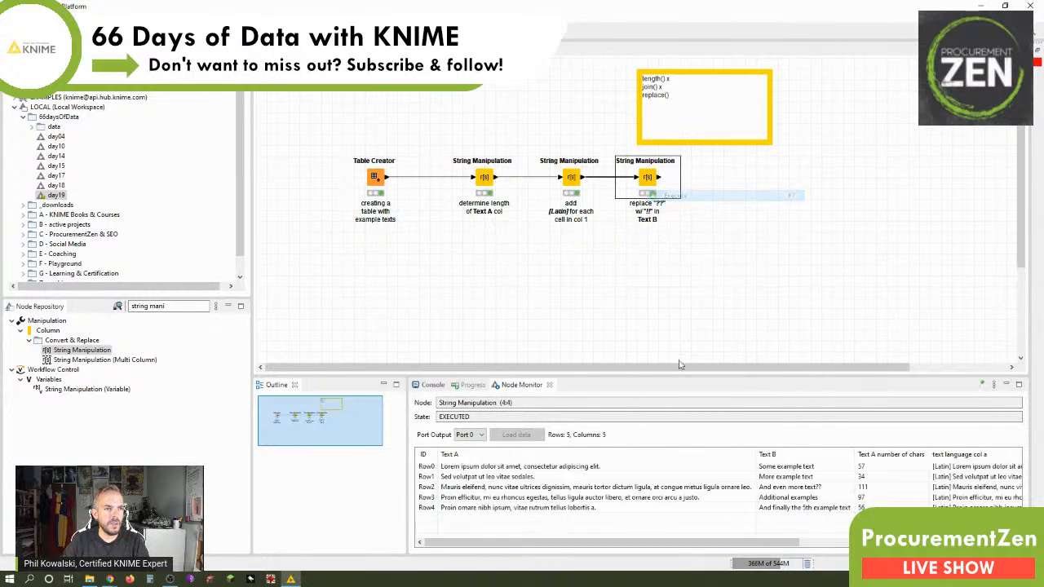
{"action": "left_click_drag", "start_coordinate": [692, 543], "coordinate": [906, 543]}
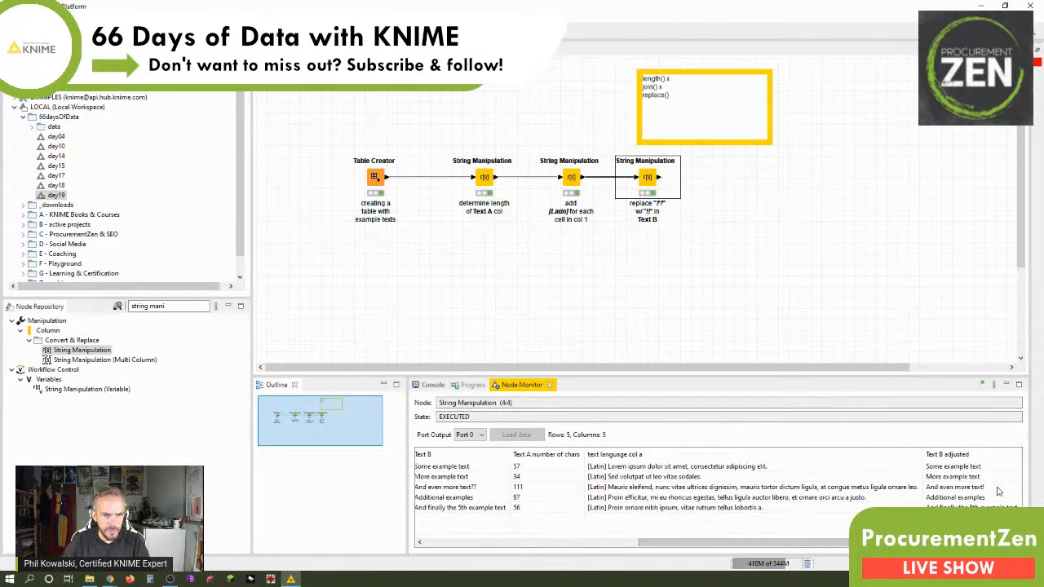
Change the replacement string in the third String Manipulation node to "!!", execute it again and check its output.
{"action": "double_click", "coordinate": [649, 180]}
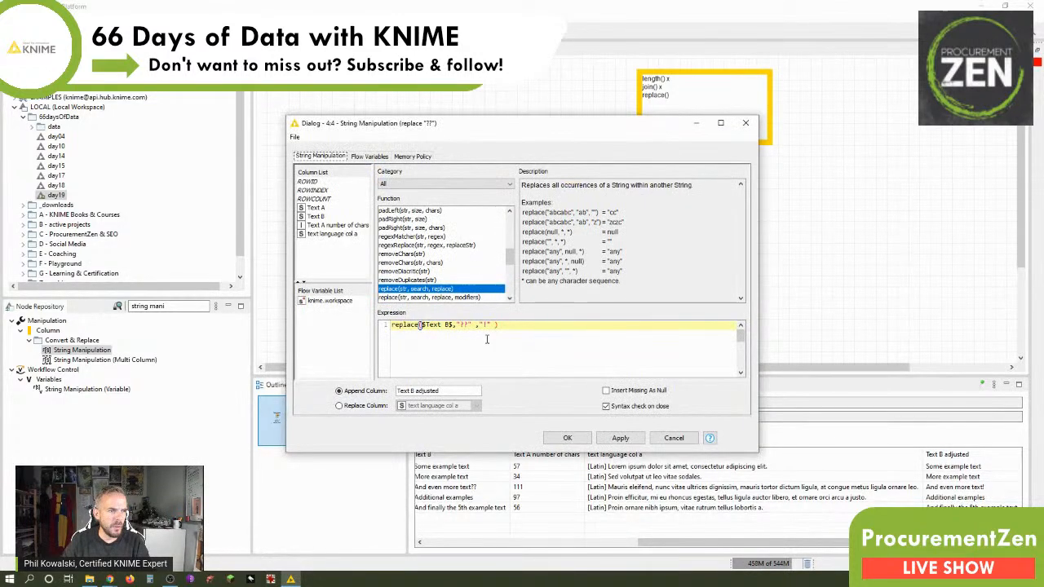
{"action": "left_click", "coordinate": [565, 439]}
{"action": "key", "text": "F7"}
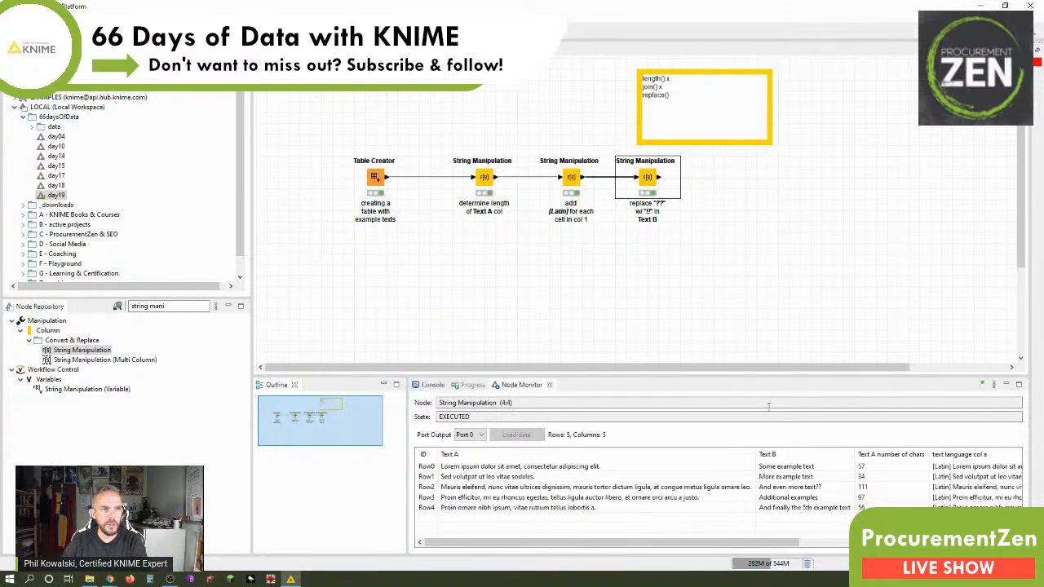
{"action": "left_click", "coordinate": [823, 549]}
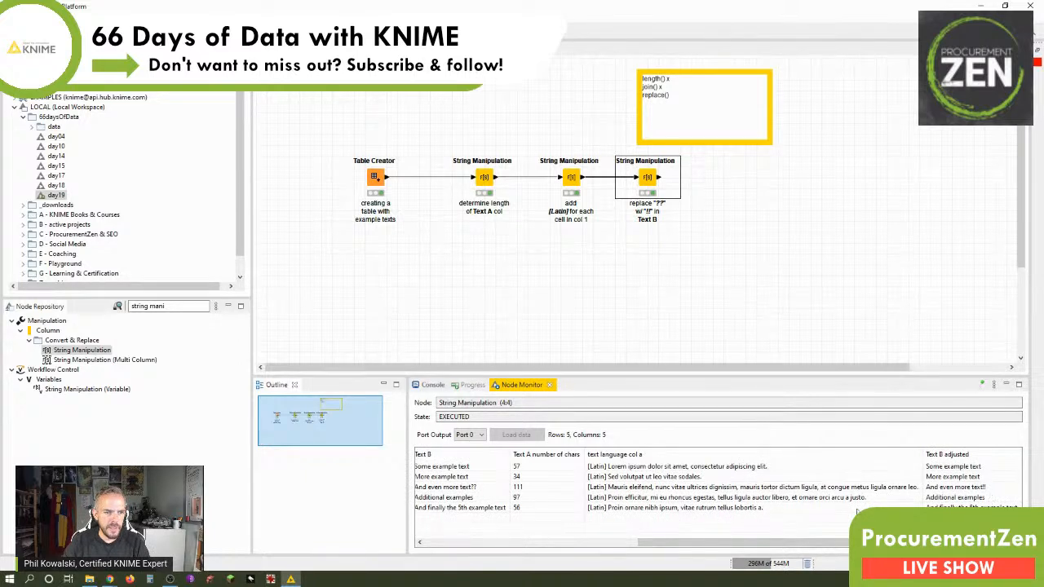
View the third String Manipulation node's output table enlarged and compare Row2 in the Text B and Text B adjusted columns.
{"action": "right_click", "coordinate": [646, 177]}
{"action": "left_click", "coordinate": [731, 425]}
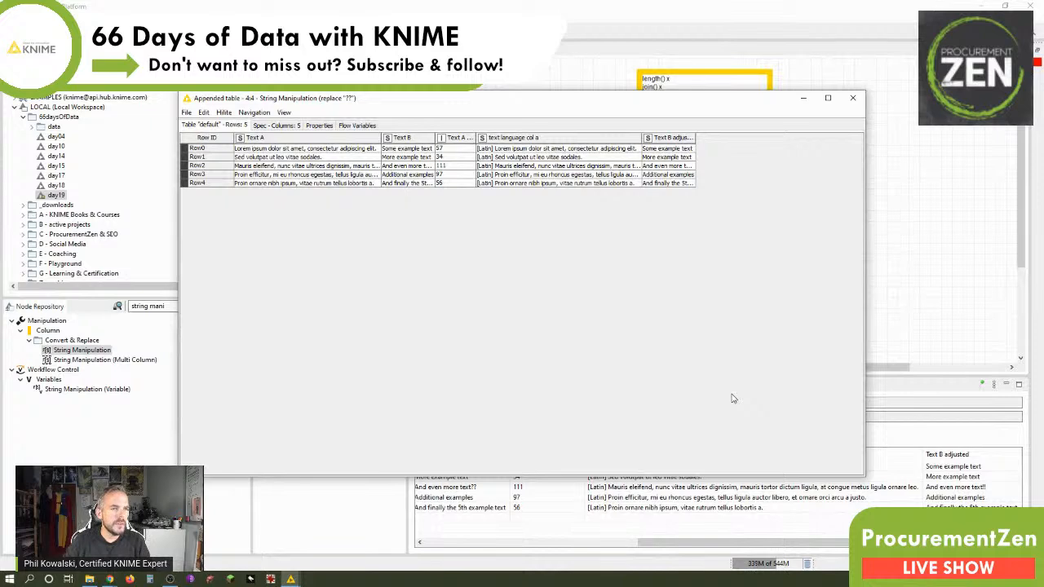
{"action": "scroll", "coordinate": [732, 398], "scroll_direction": "up", "scroll_amount": 4}
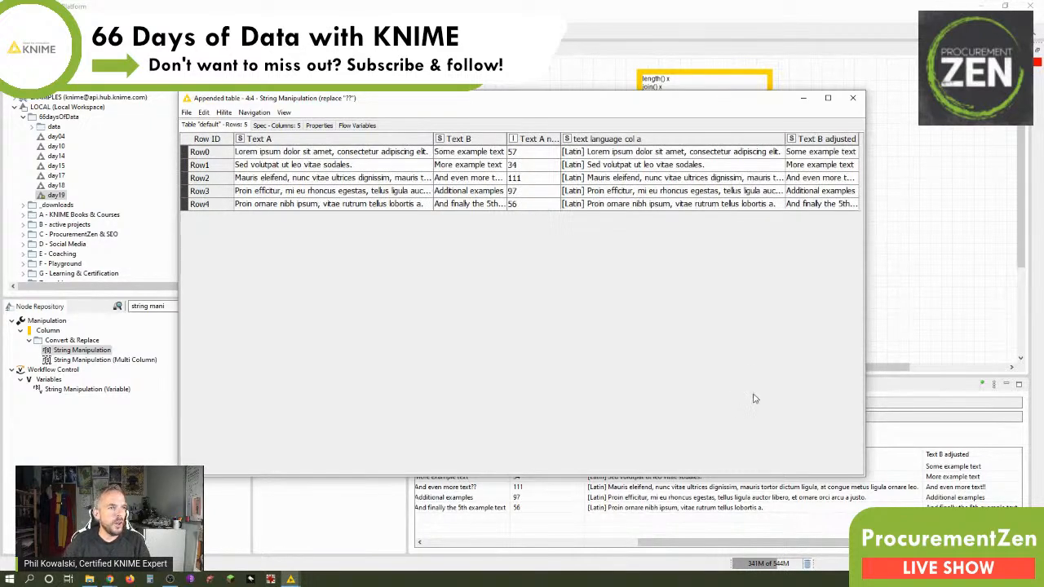
{"action": "left_click_drag", "start_coordinate": [865, 263], "coordinate": [1012, 253]}
{"action": "left_click_drag", "start_coordinate": [858, 139], "coordinate": [986, 138]}
{"action": "left_click", "coordinate": [883, 181]}
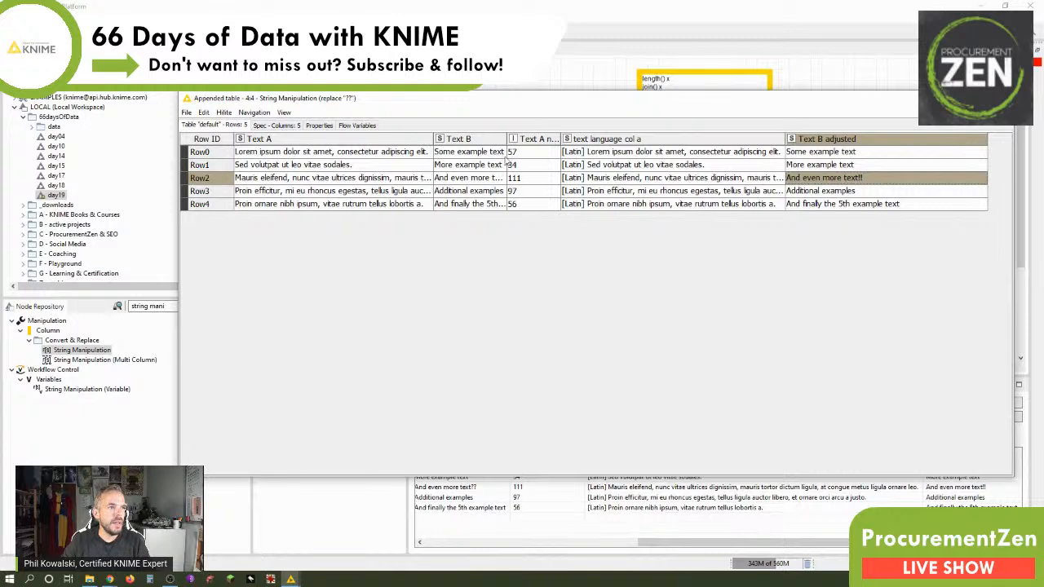
{"action": "left_click_drag", "start_coordinate": [510, 139], "coordinate": [568, 138]}
{"action": "left_click", "coordinate": [542, 181]}
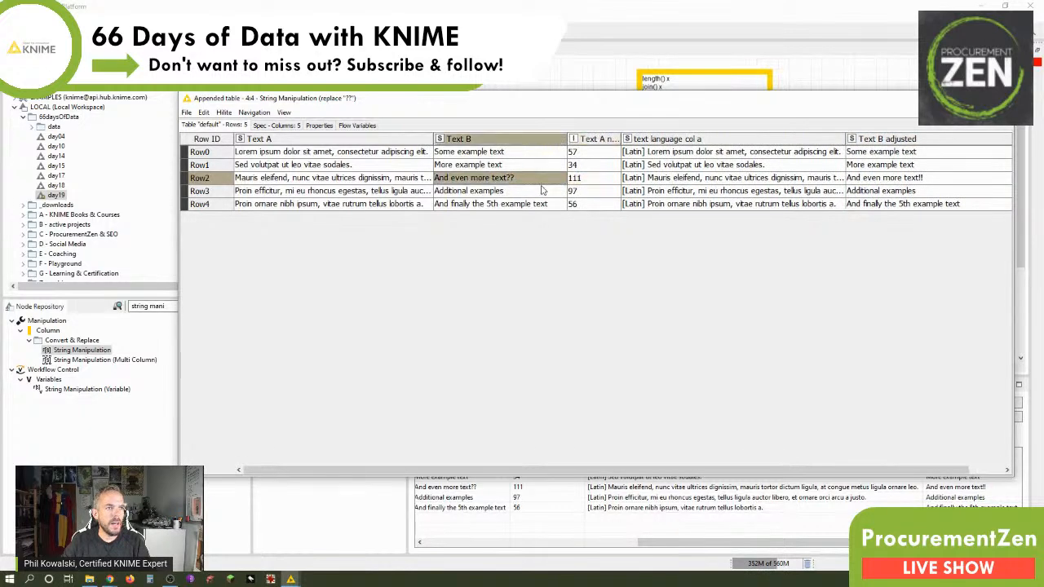
{"action": "left_click", "coordinate": [1002, 99]}
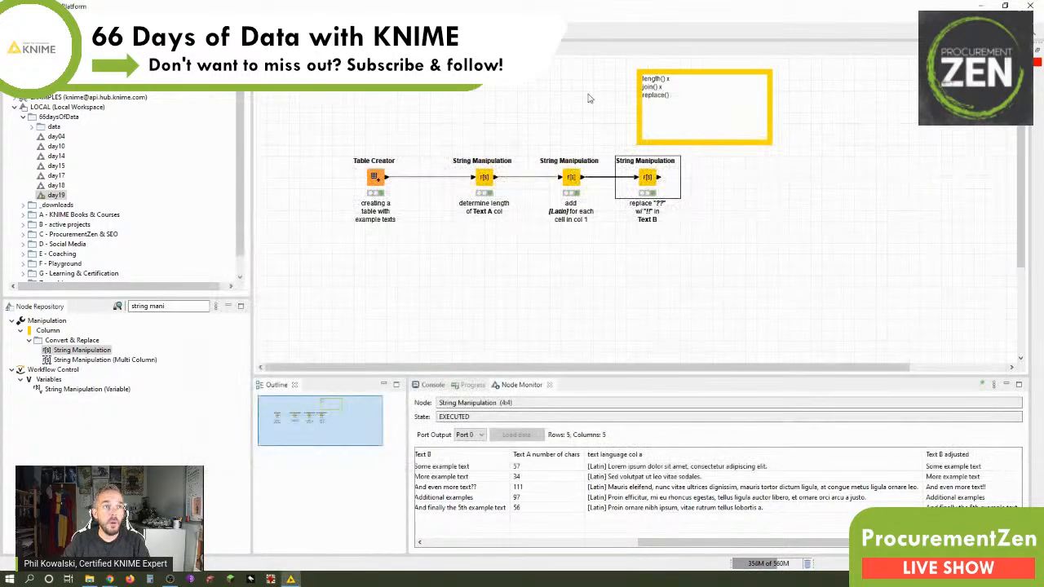
Delete the note listing length(), join() and replace() from the workflow.
{"action": "left_click", "coordinate": [641, 75]}
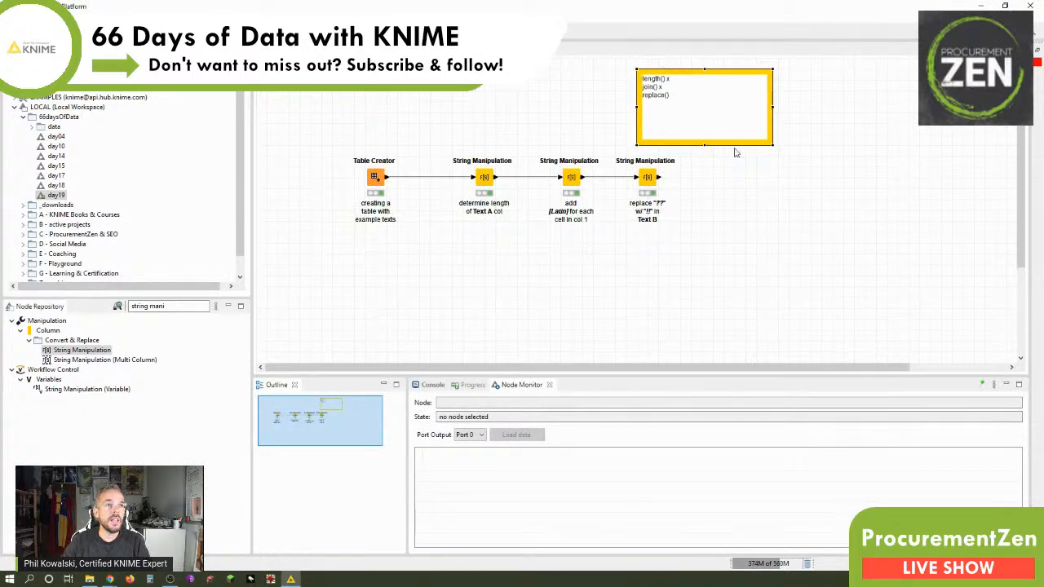
{"action": "key", "text": "Delete"}
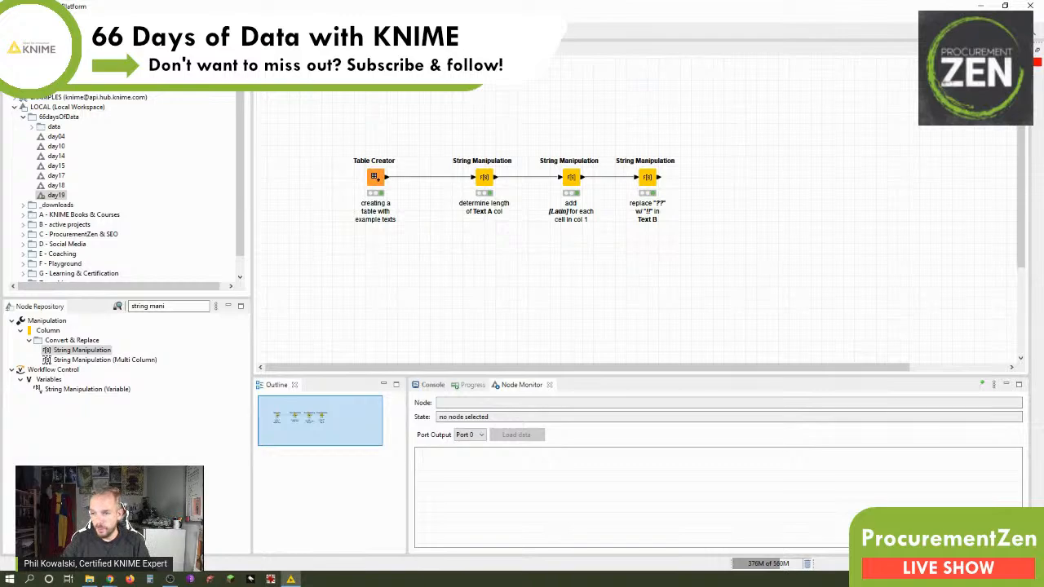